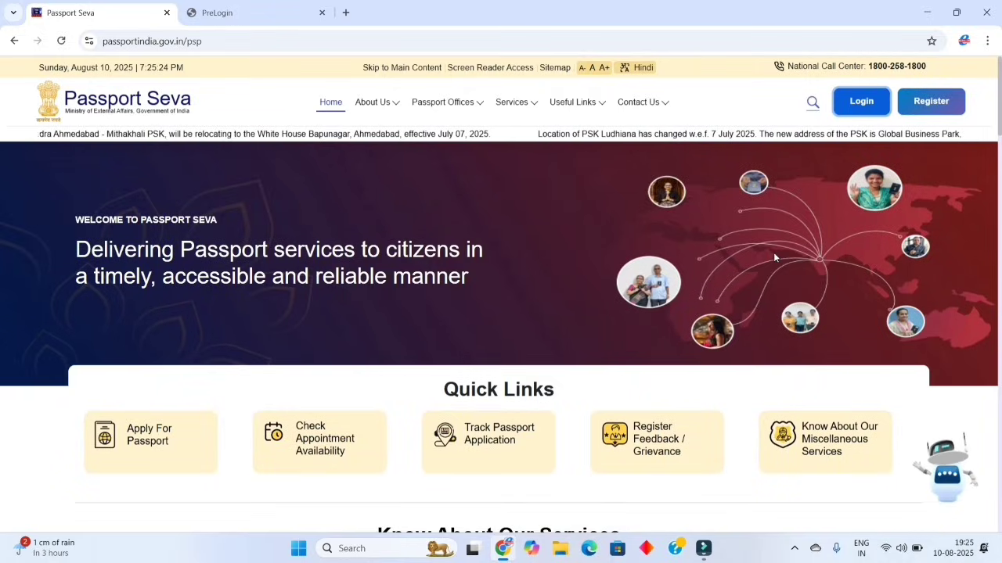
Open the User Registration form in a new tab and return to the Passport Seva home page
click(939, 107)
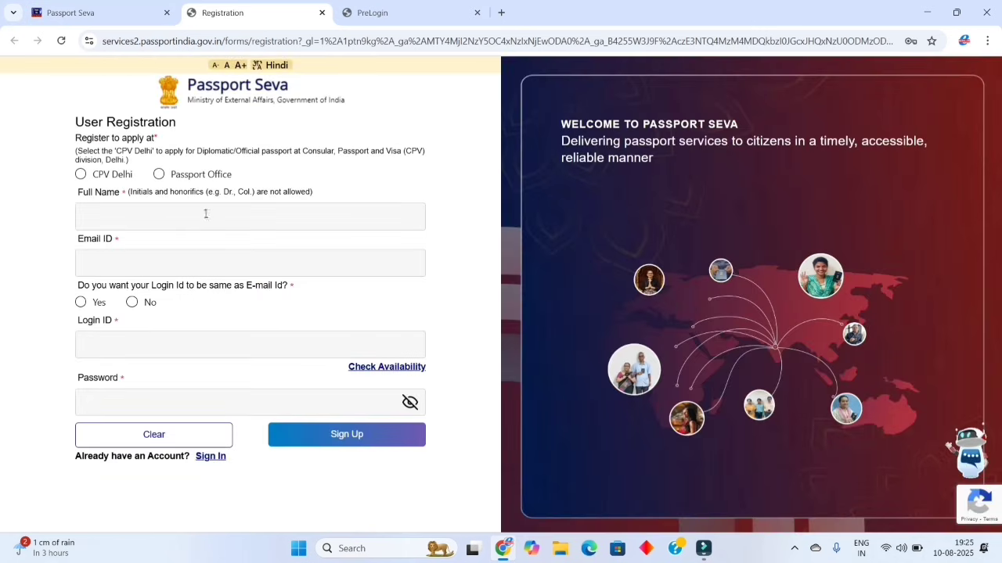
click(121, 15)
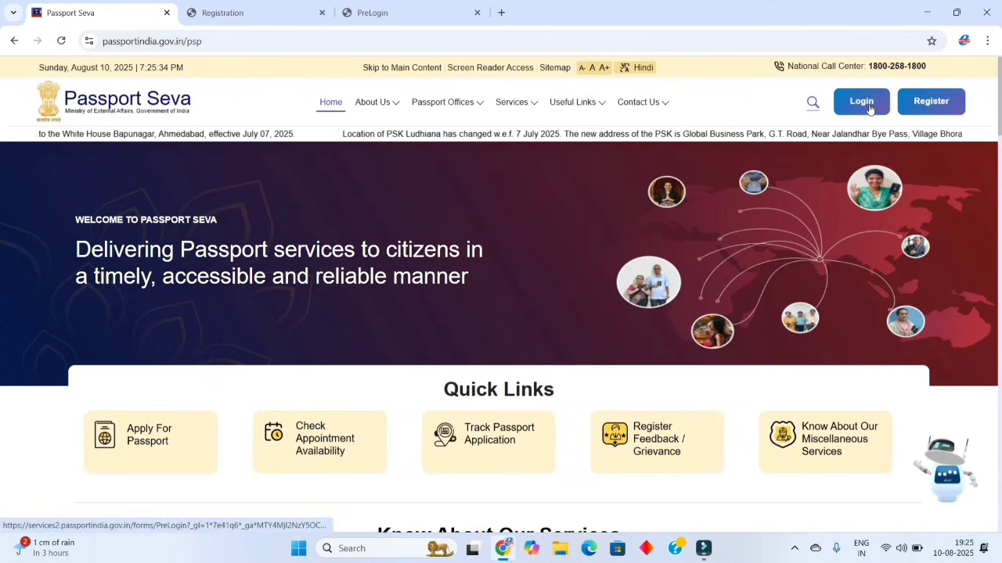
scroll(693, 327, down, 2)
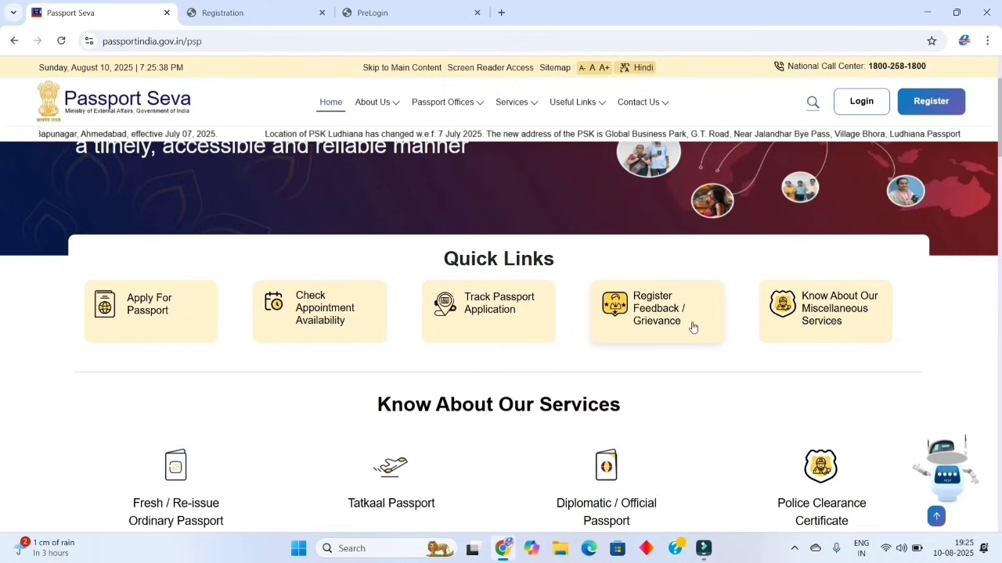
scroll(693, 327, down, 2)
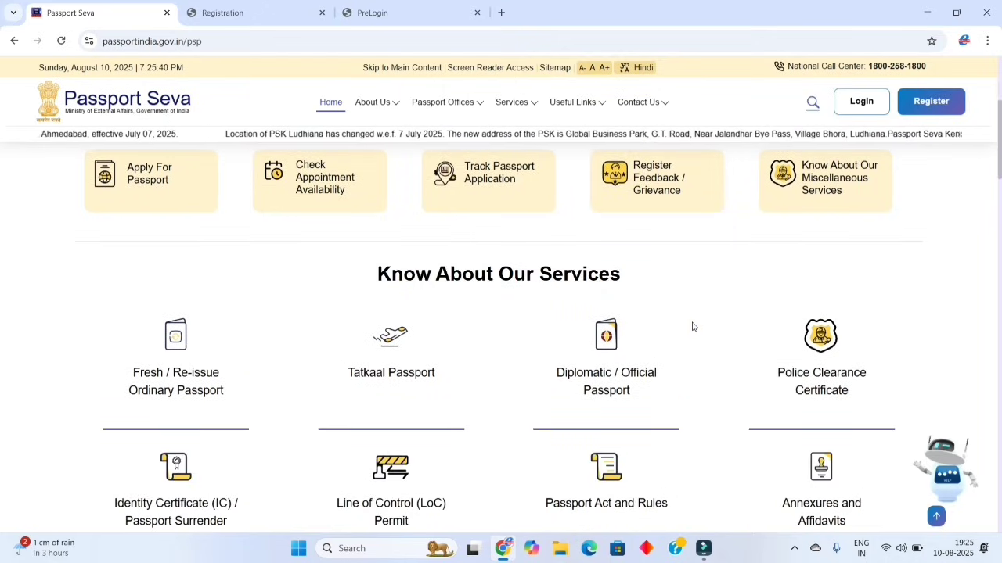
scroll(694, 327, down, 1)
Open the Passport Seva Login page from the home page
scroll(694, 327, up, 3)
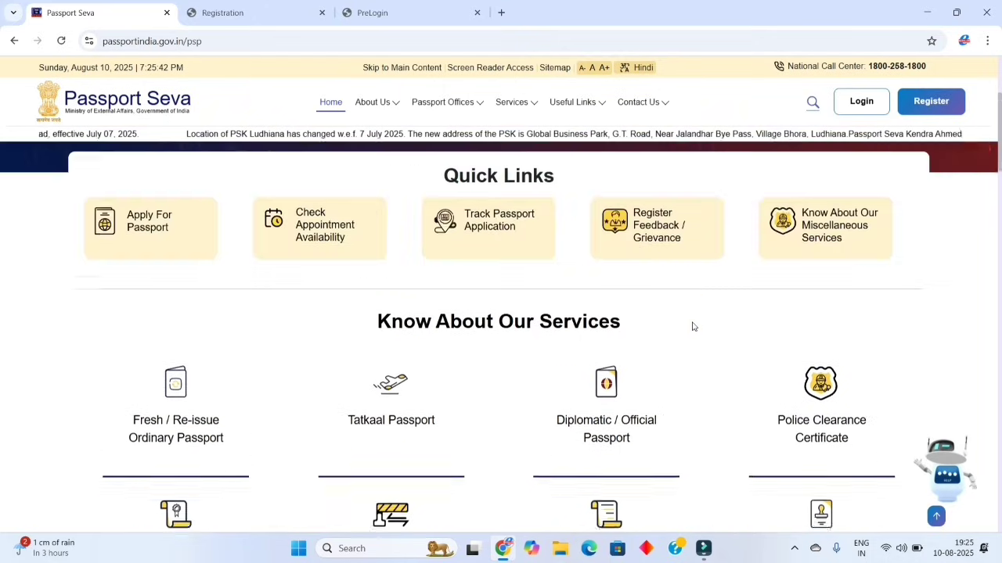
scroll(693, 327, up, 2)
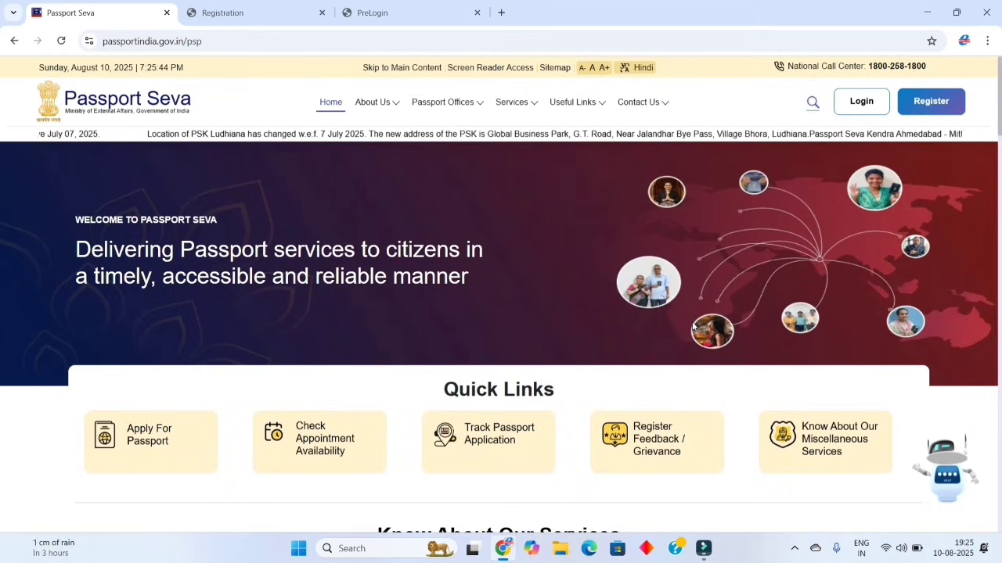
scroll(773, 280, down, 5)
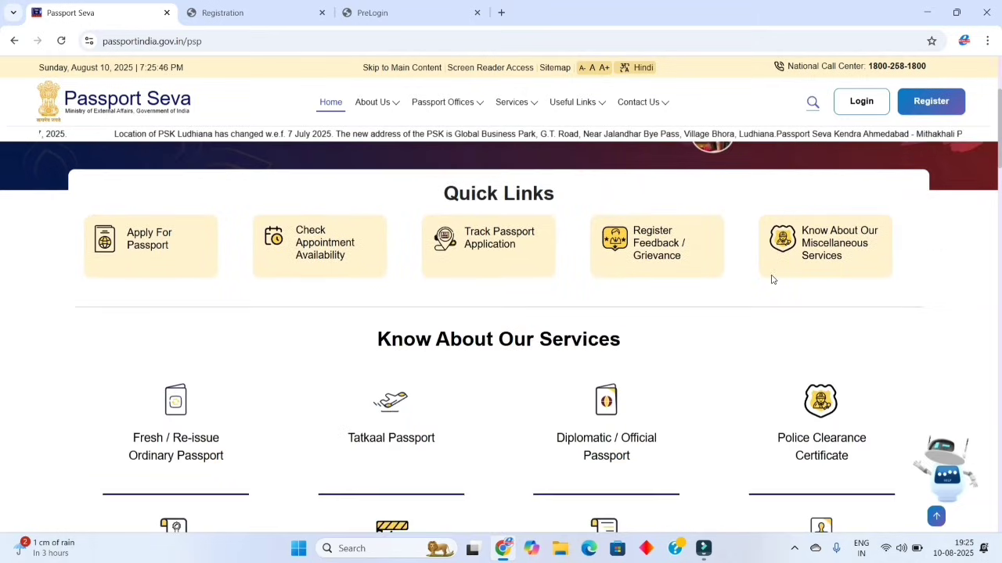
scroll(772, 281, down, 1)
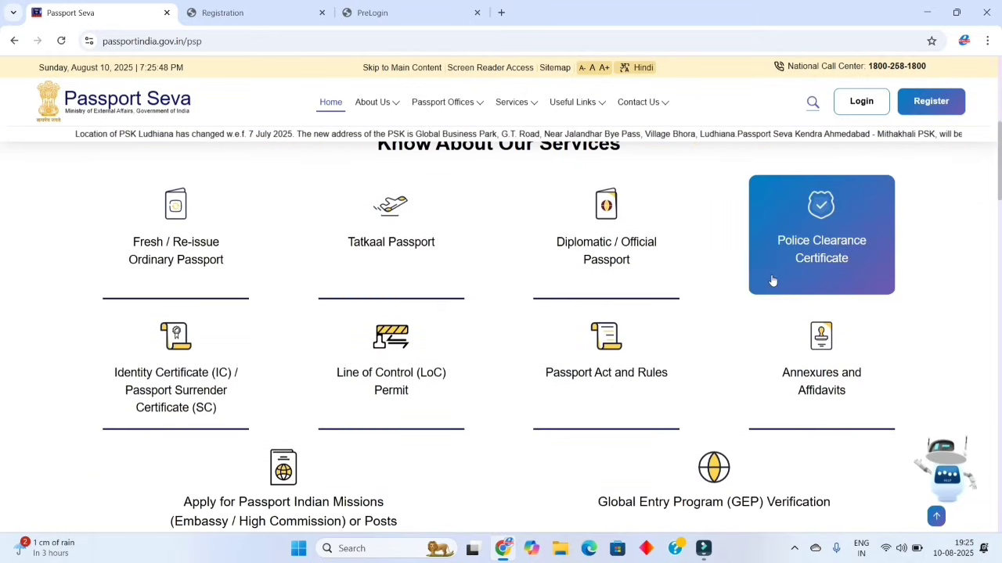
scroll(772, 280, up, 6)
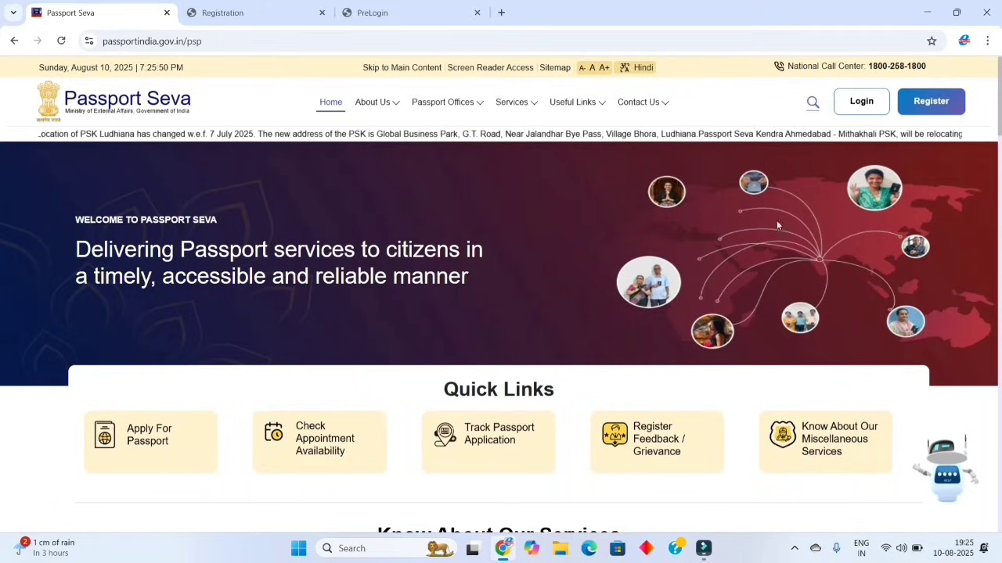
click(861, 101)
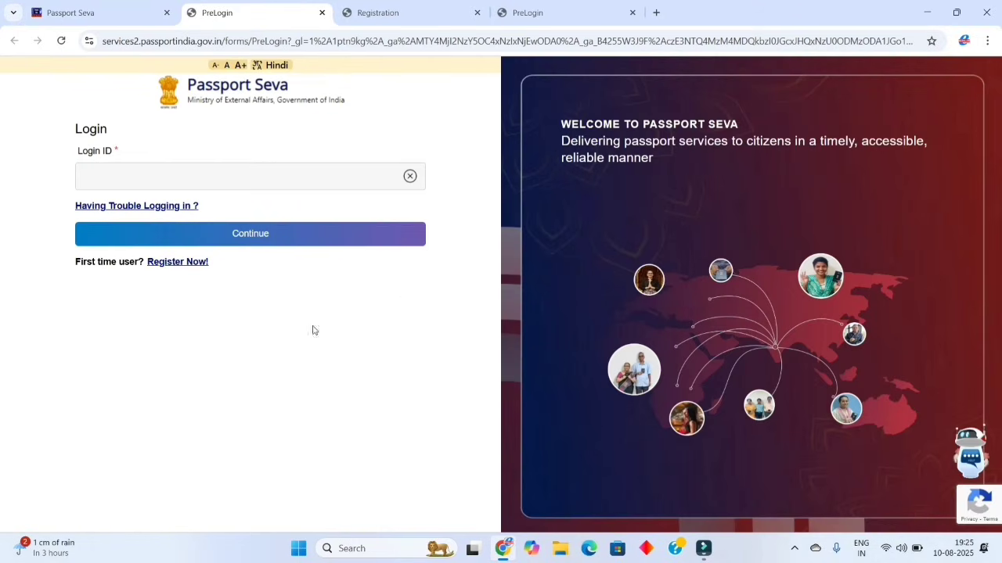
Sign in with the account Login ID and the autofilled saved password
click(141, 177)
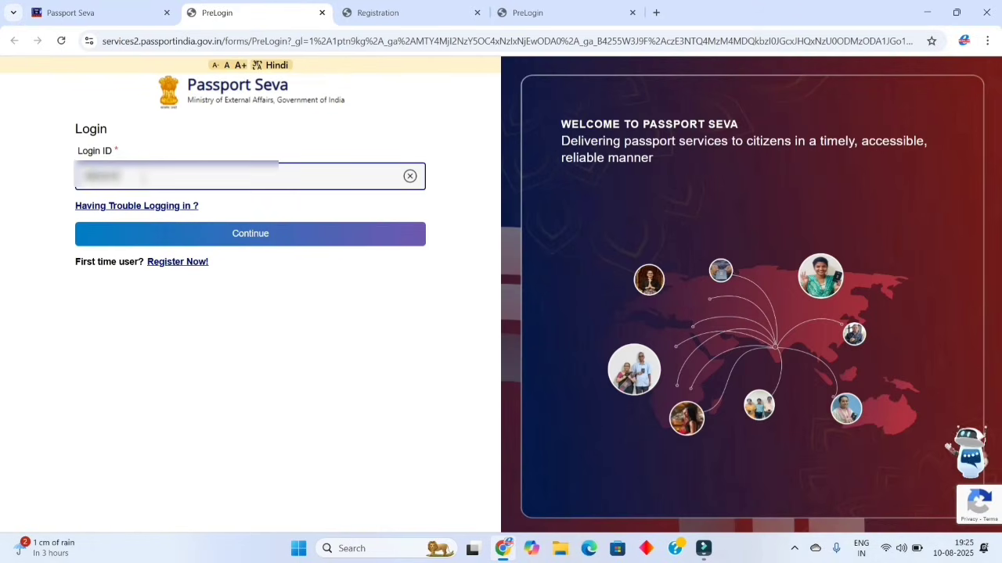
key(Return)
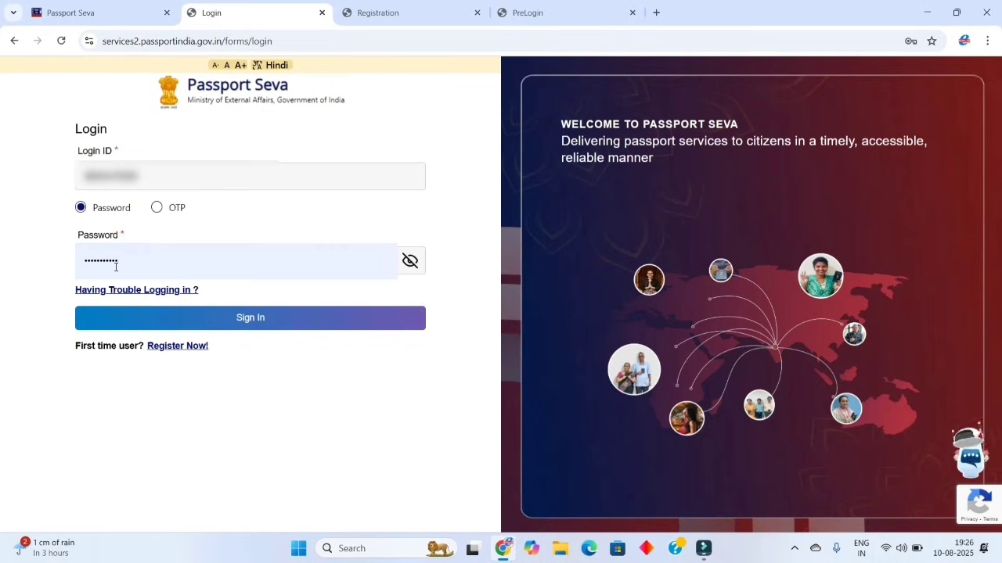
click(145, 324)
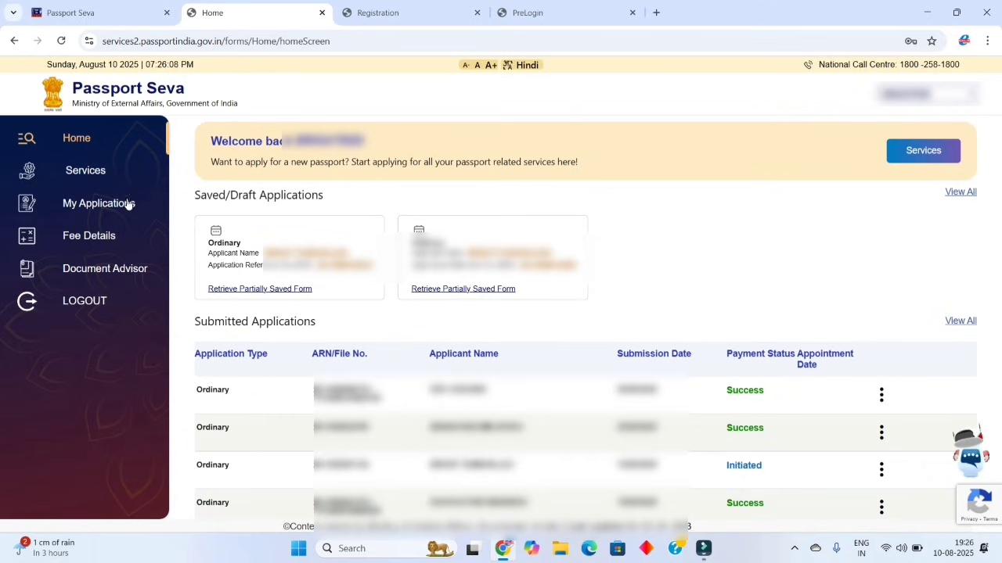
Go to the Services page listing the passport application services
scroll(1000, 332, down, 1)
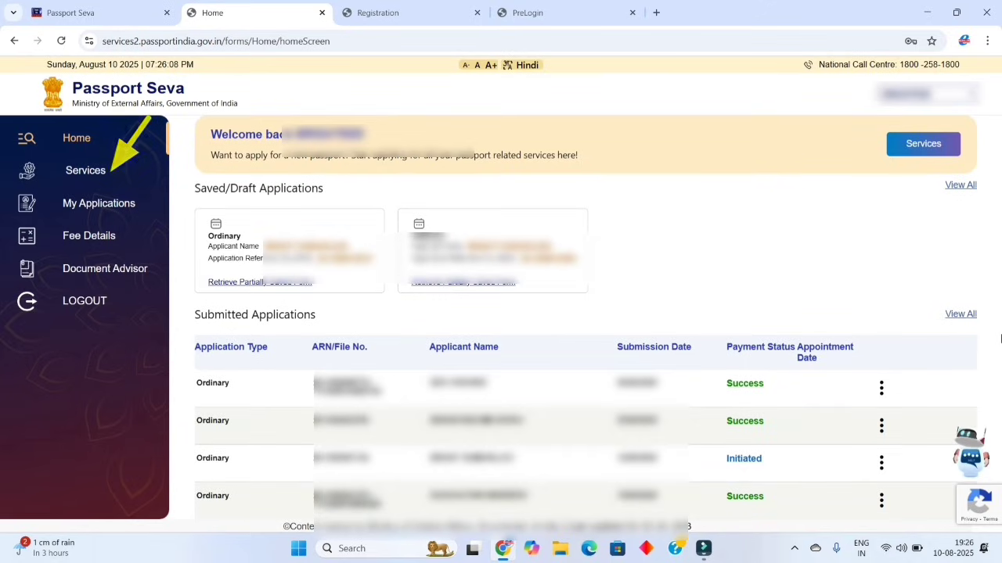
scroll(81, 177, up, 1)
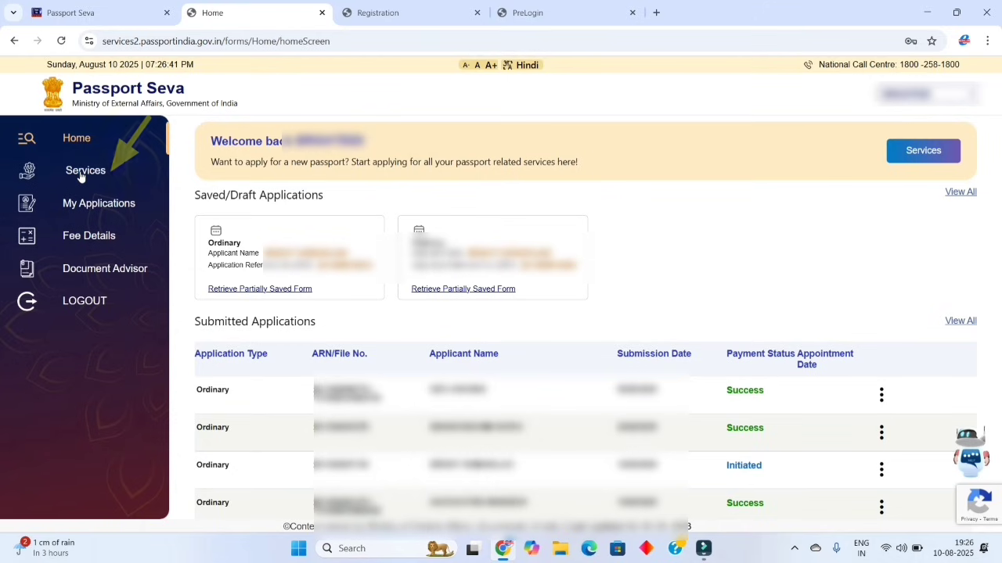
click(81, 174)
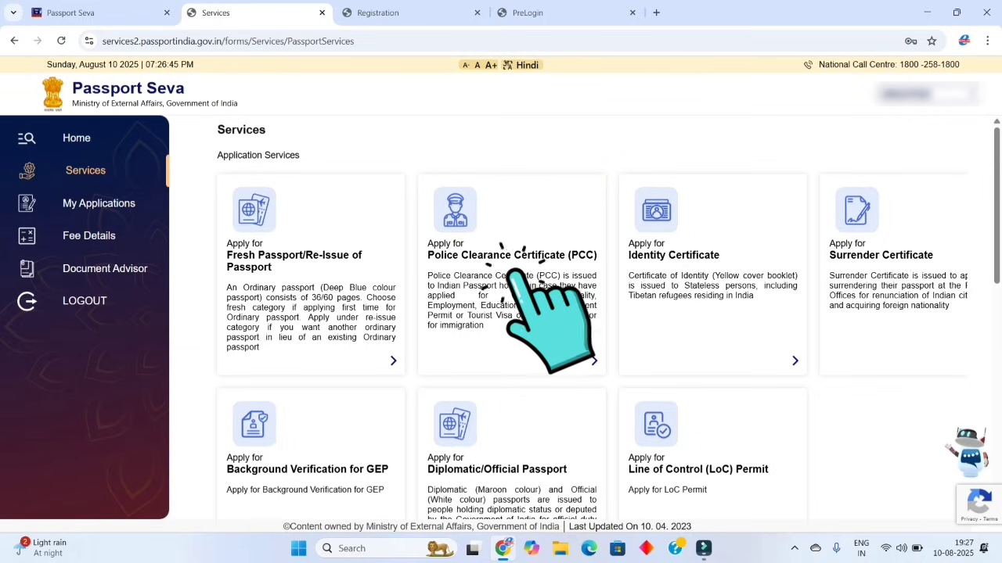
Start an Apply for Police Clearance Certificate (PCC) application from the Services page
scroll(531, 295, down, 1)
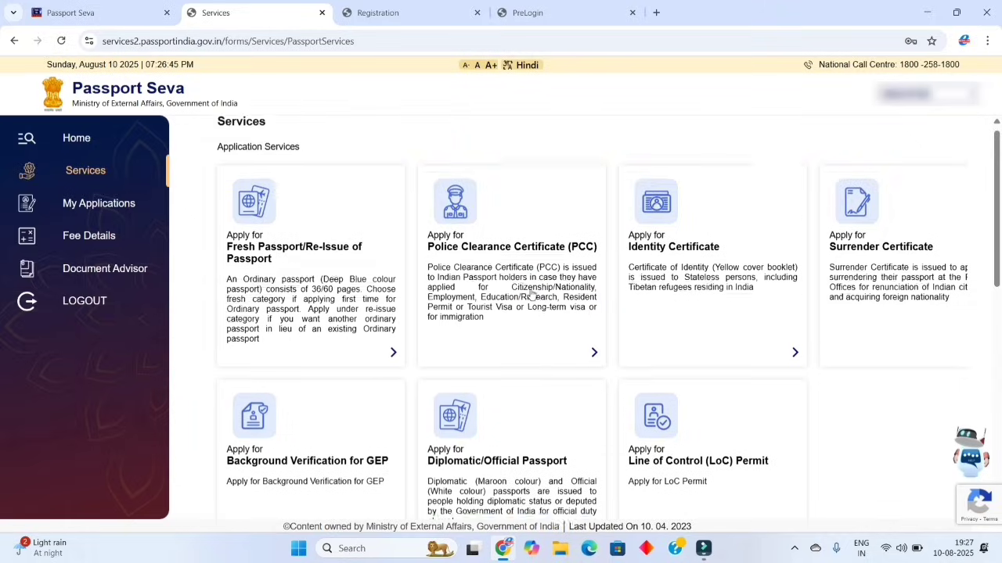
click(524, 239)
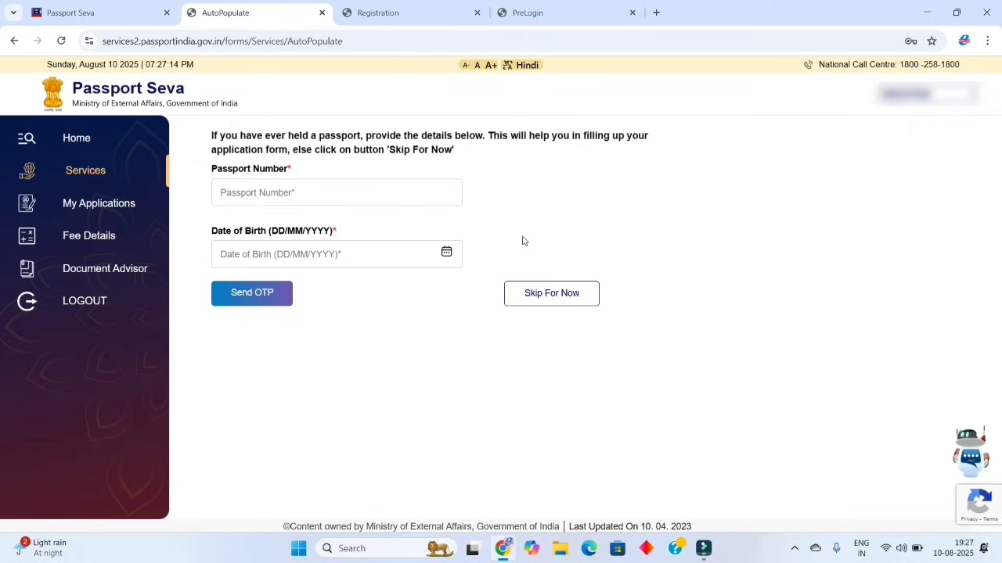
Skip the earlier passport details and confirm Trivandrum as the passport office
click(525, 296)
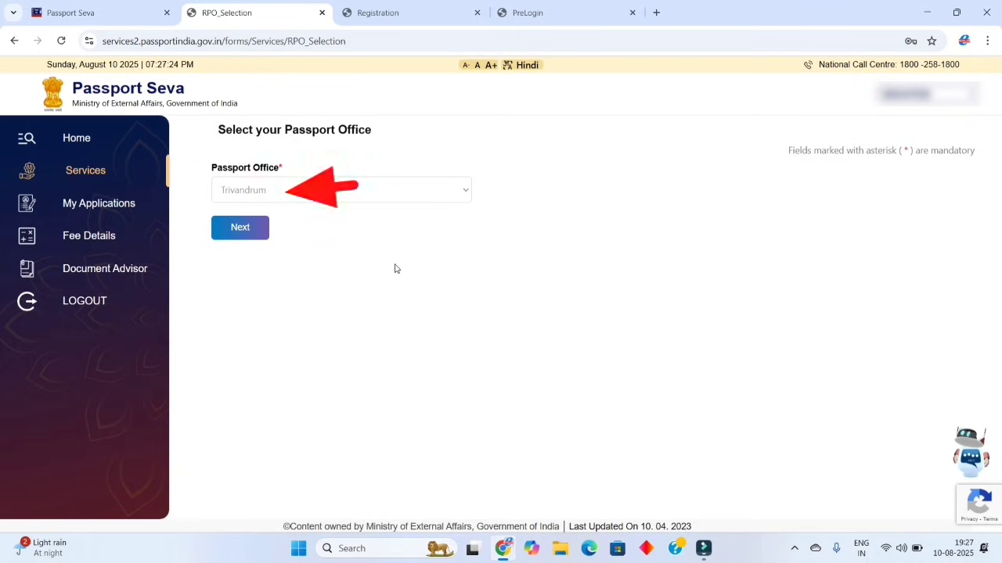
click(252, 236)
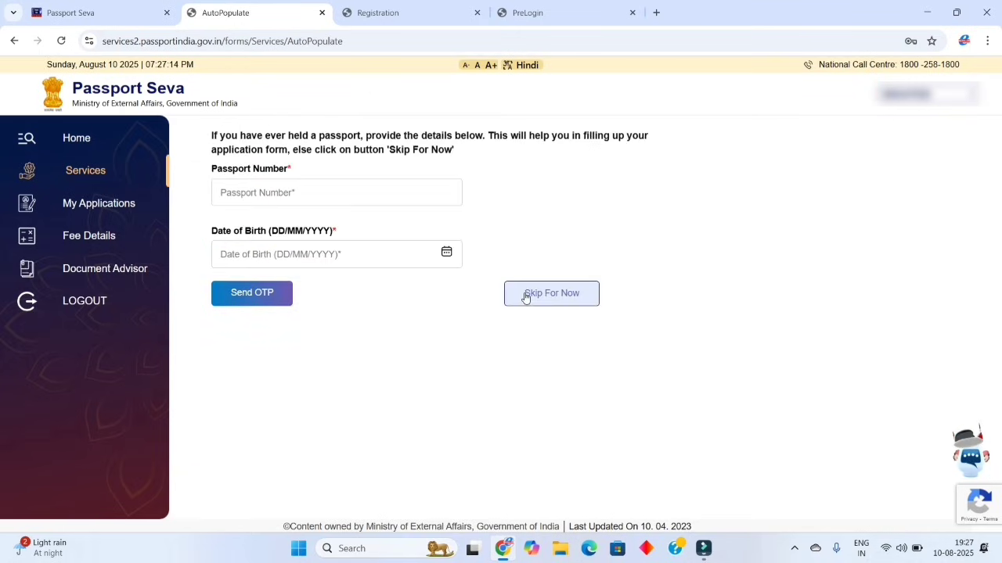
click(525, 295)
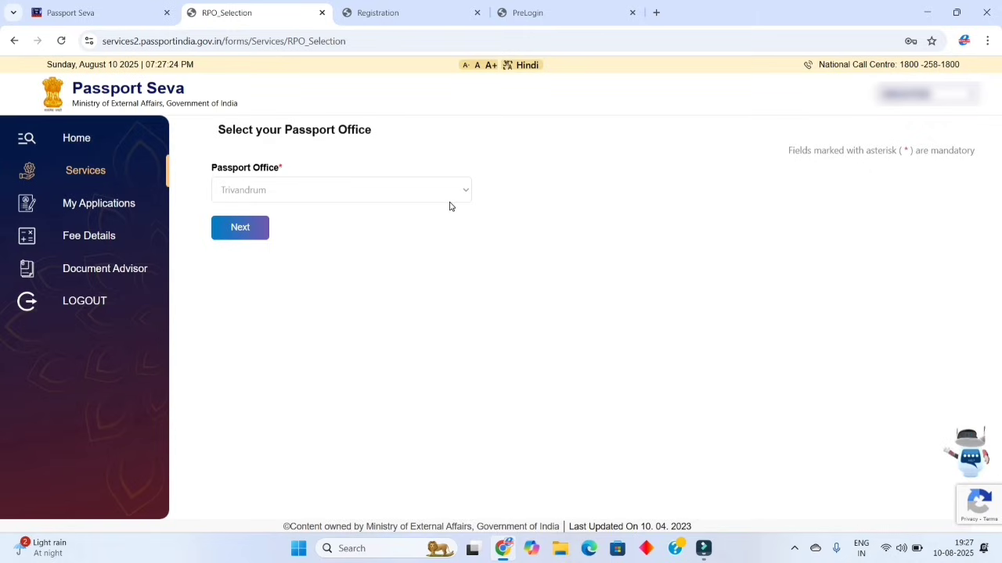
click(251, 242)
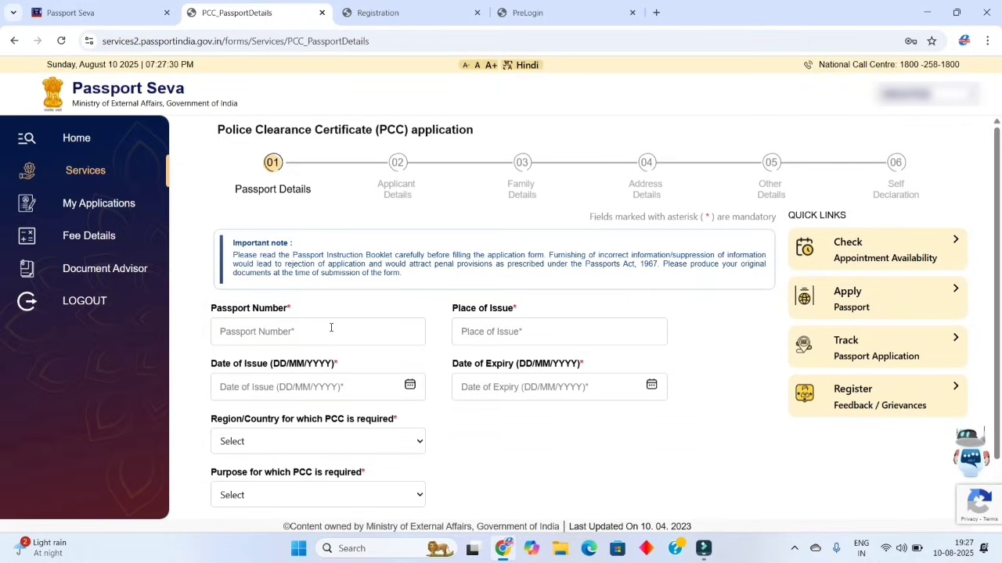
Choose USA as the PCC region and Employment/Employment Visa/Work Permit as the purpose
scroll(331, 327, down, 1)
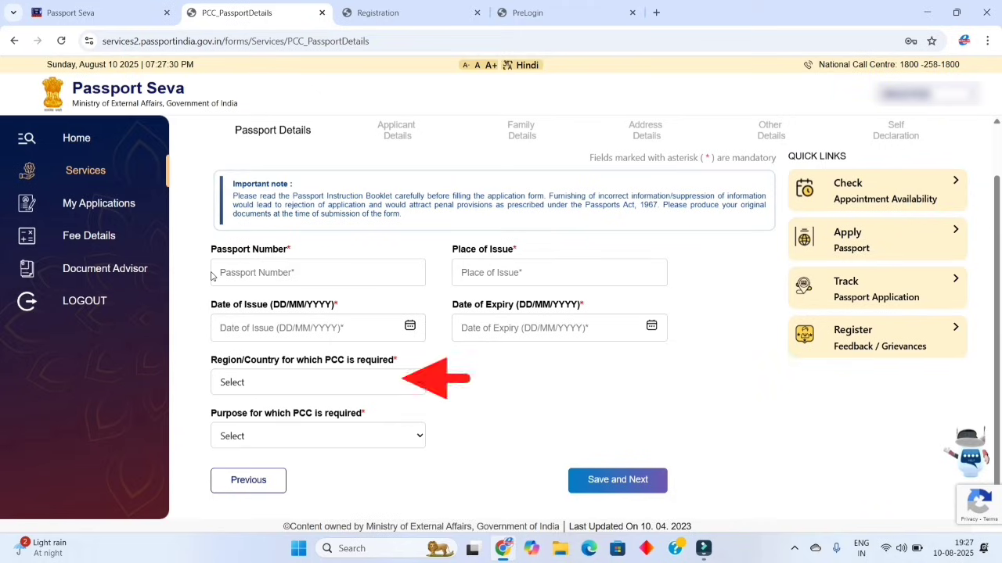
click(396, 383)
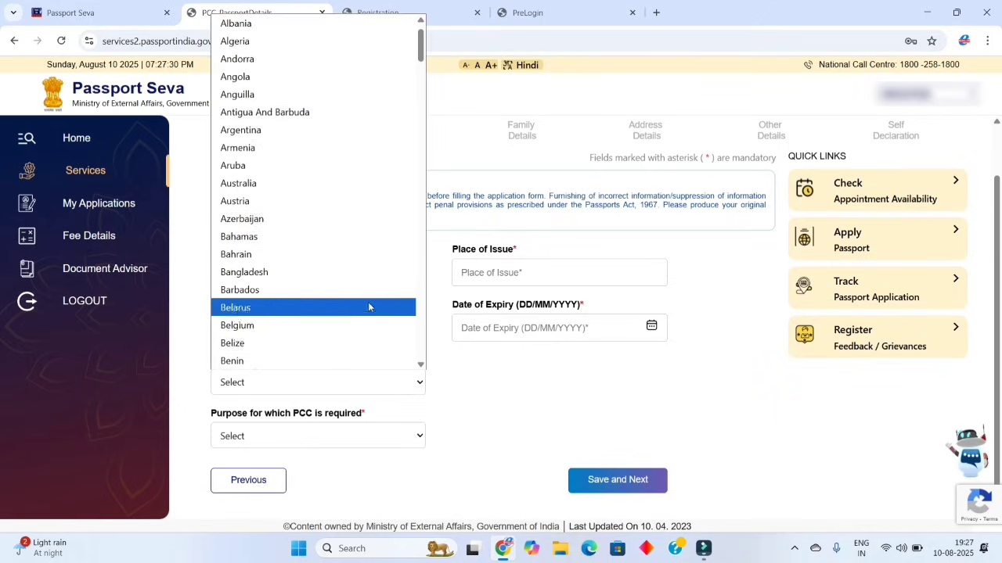
scroll(367, 301, down, 10)
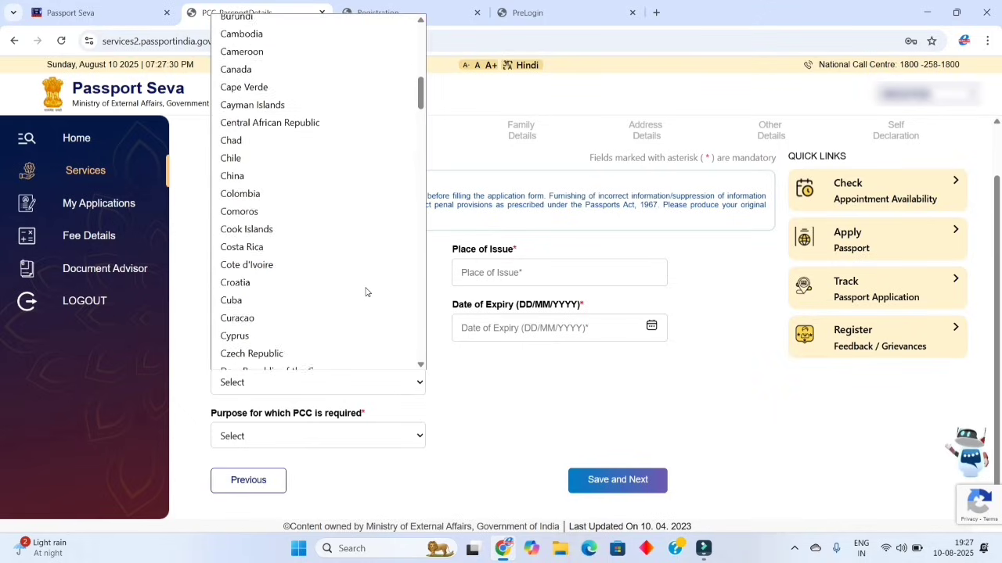
scroll(365, 291, down, 15)
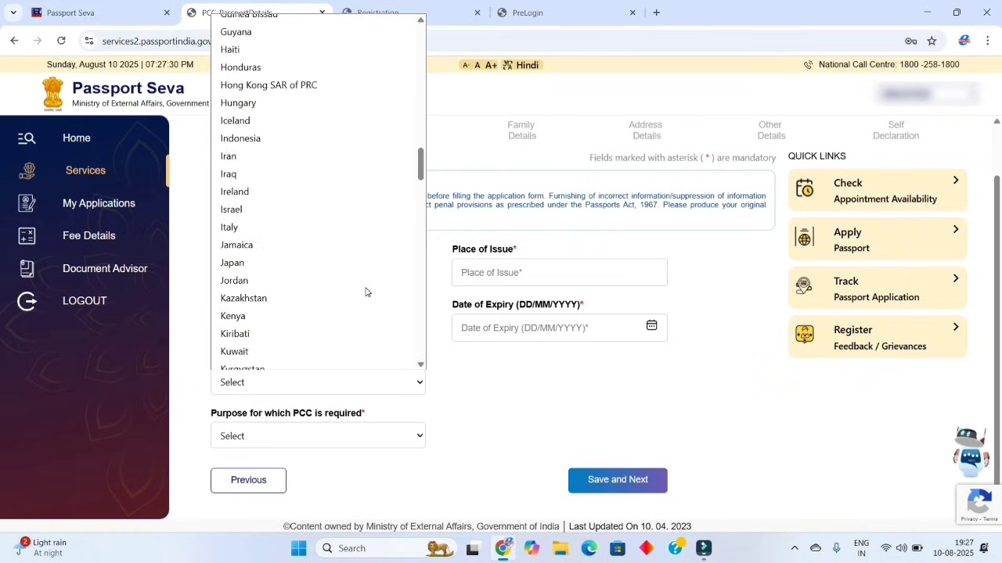
scroll(365, 292, down, 15)
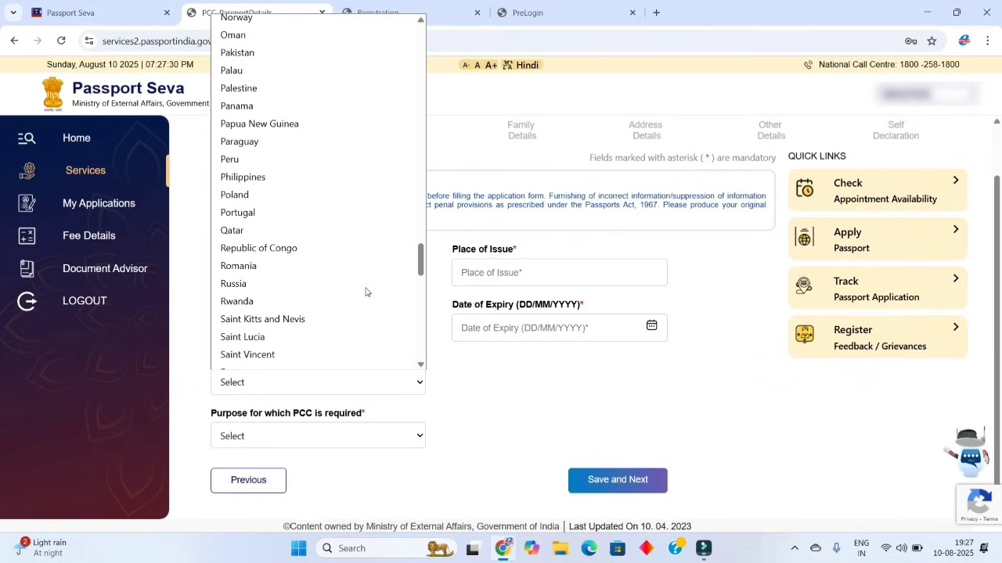
scroll(365, 292, down, 5)
scroll(365, 292, down, 10)
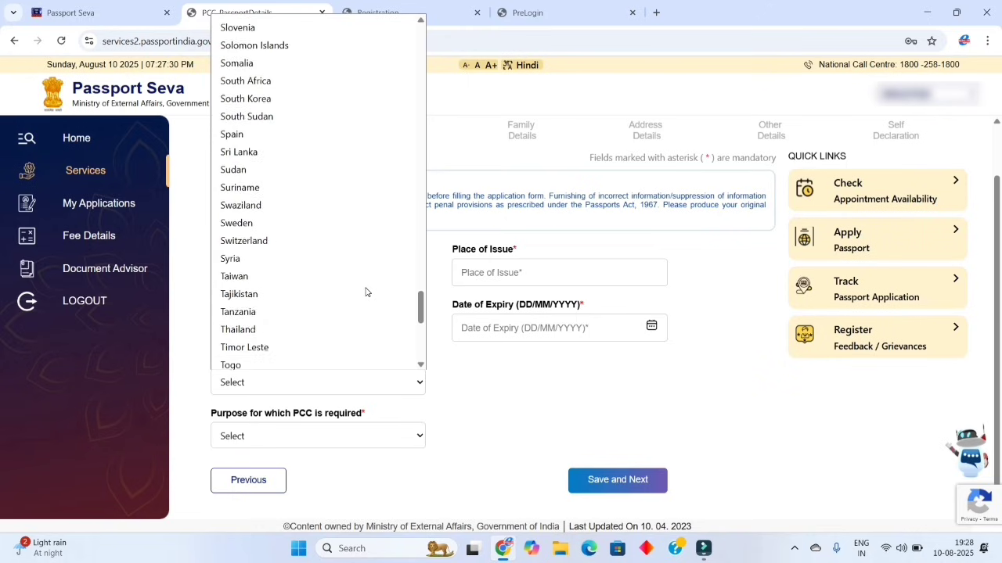
click(365, 292)
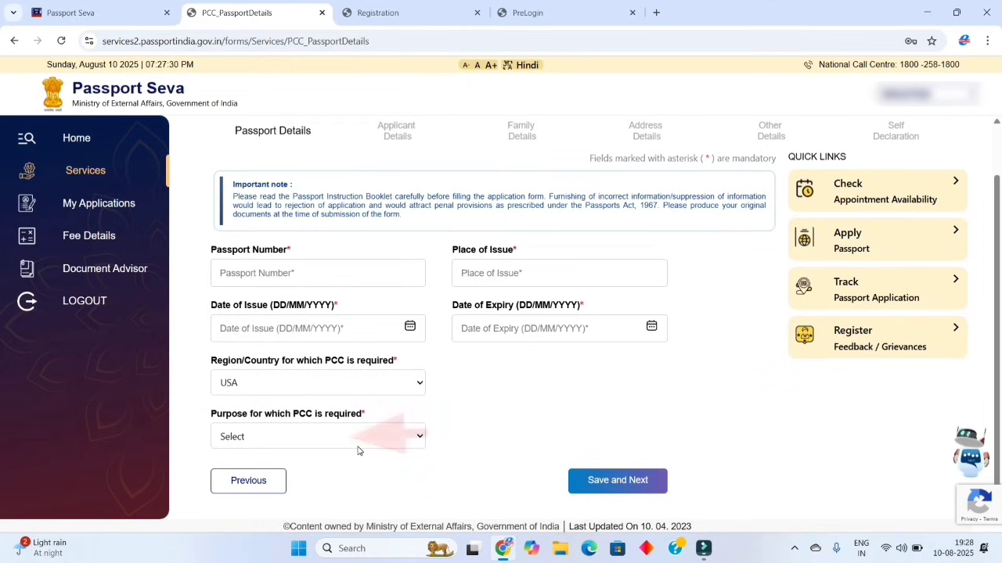
click(406, 440)
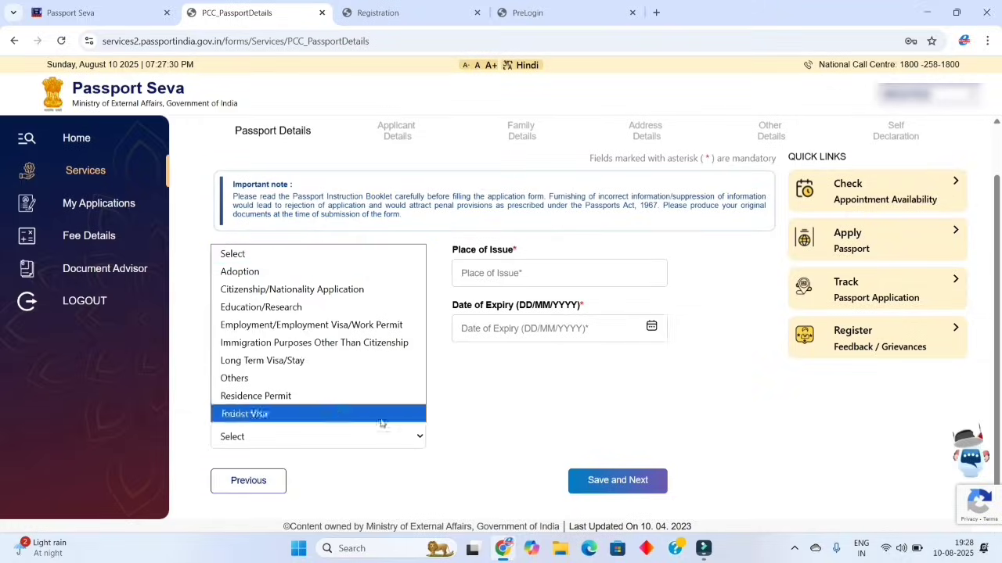
click(365, 327)
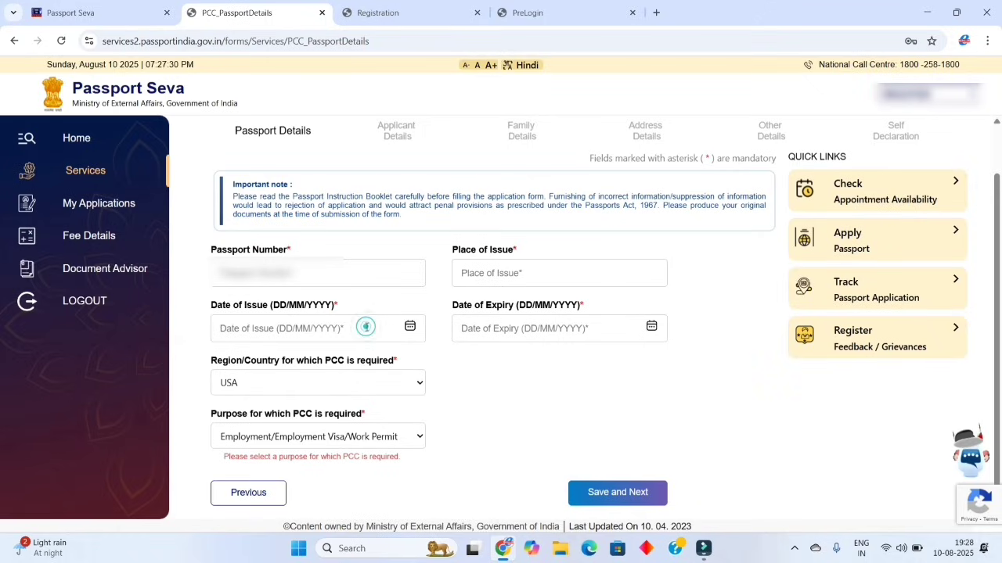
Enter issue date 20/09/2018, expiry 19/09/2028 and place TRIVANDRUM, then save passport details
click(387, 328)
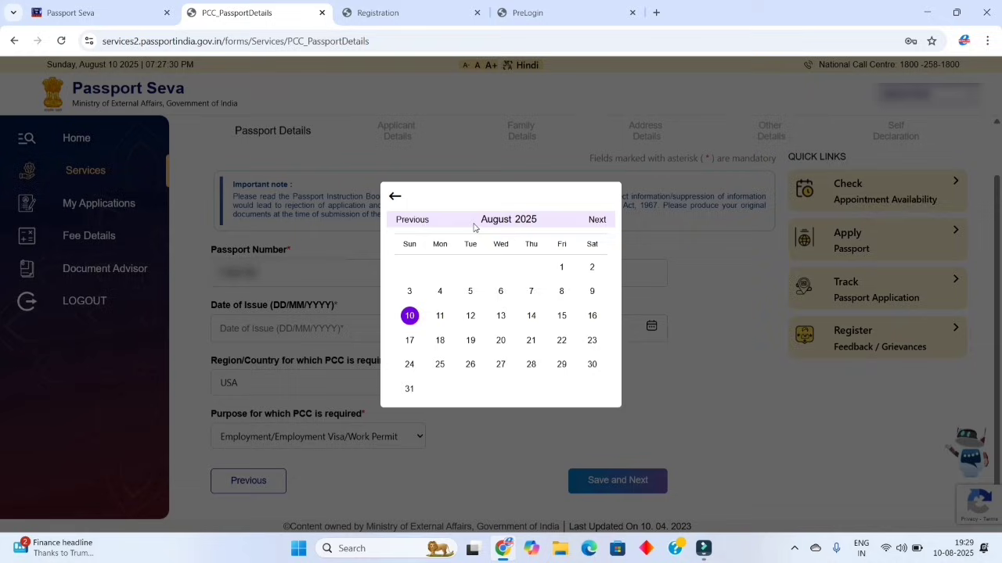
click(416, 227)
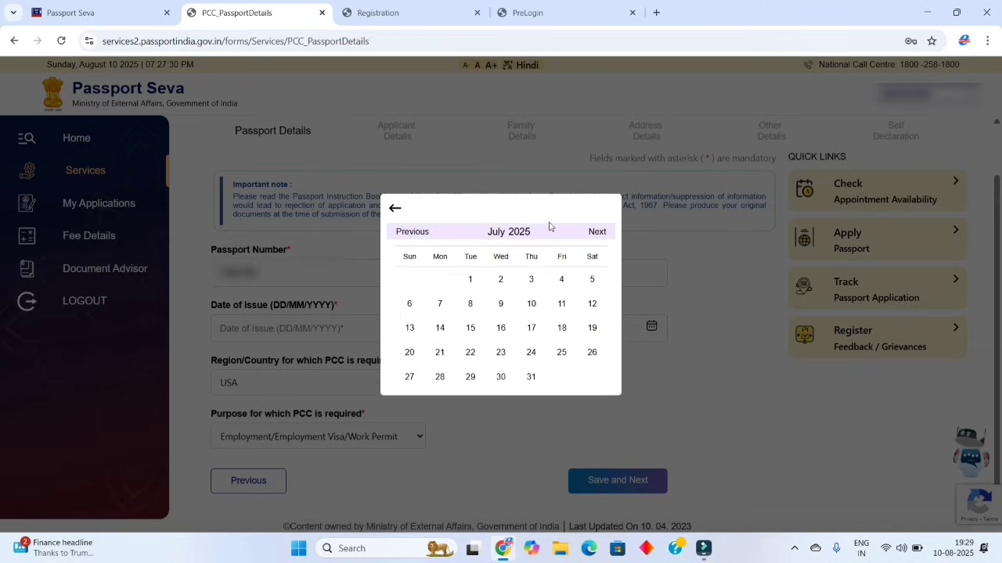
click(526, 232)
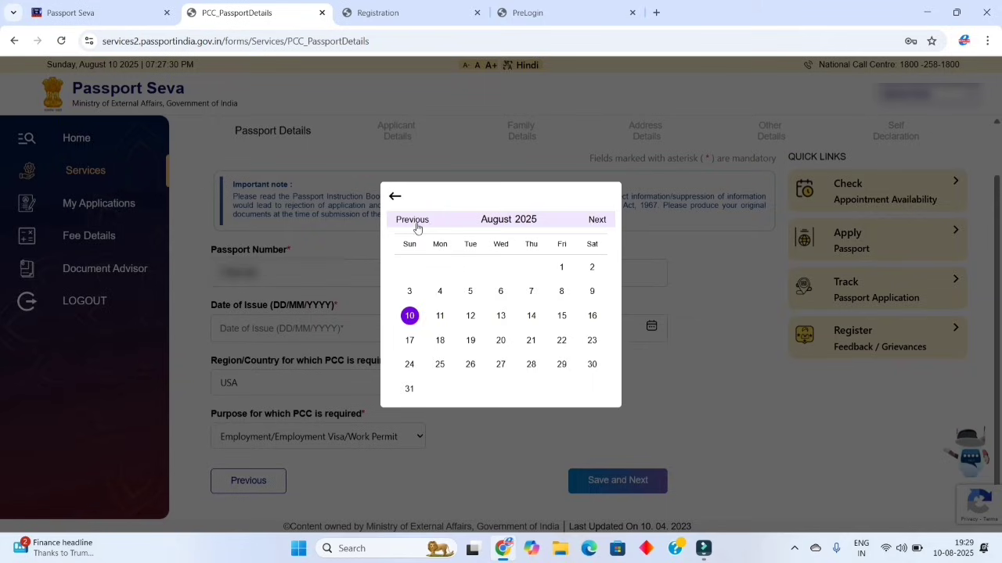
click(415, 232)
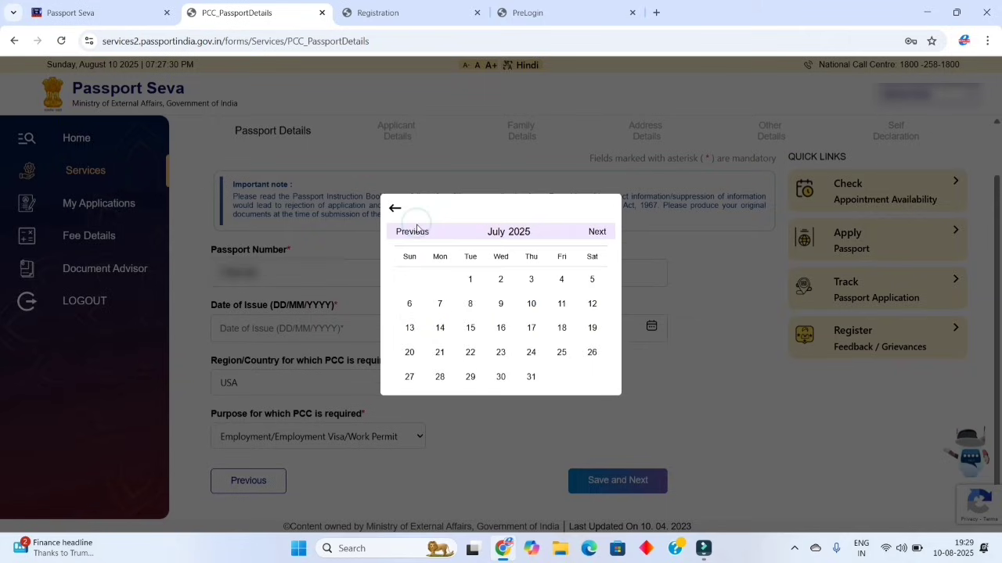
click(526, 232)
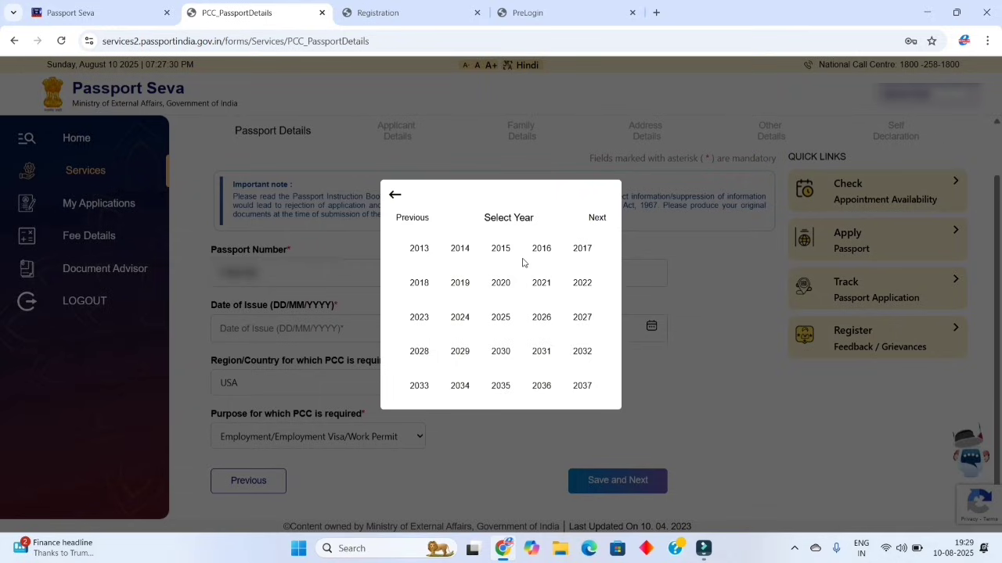
click(427, 287)
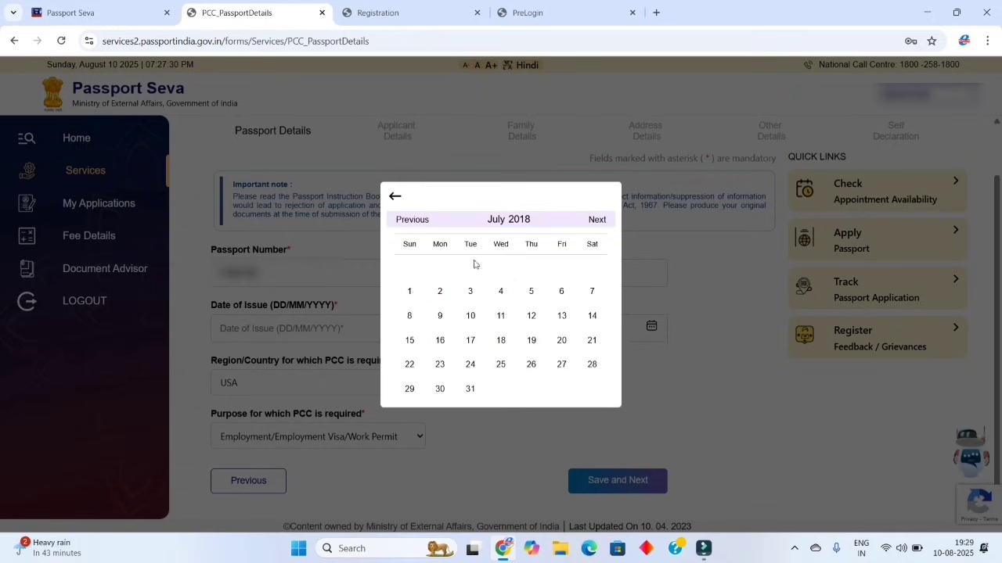
click(596, 219)
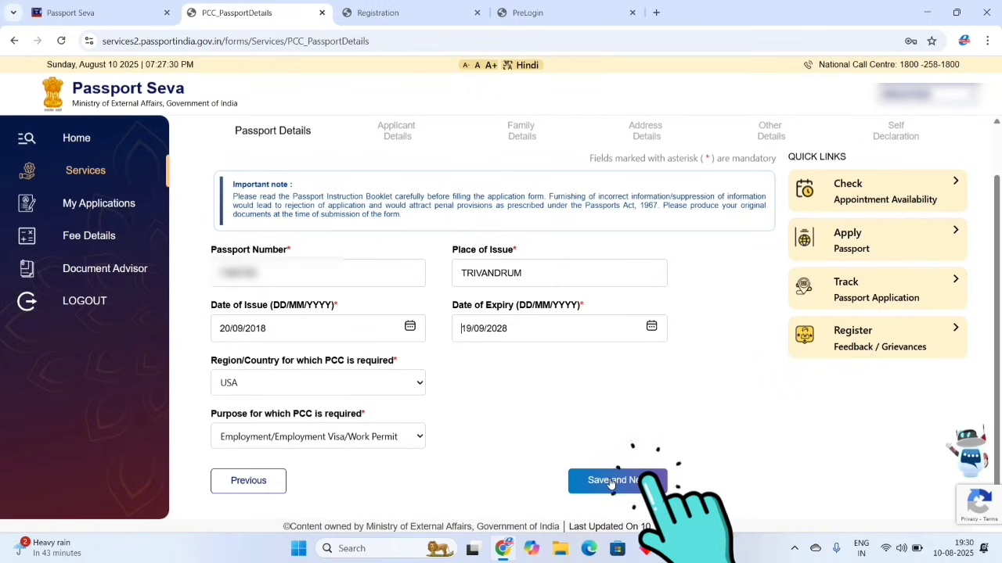
click(611, 482)
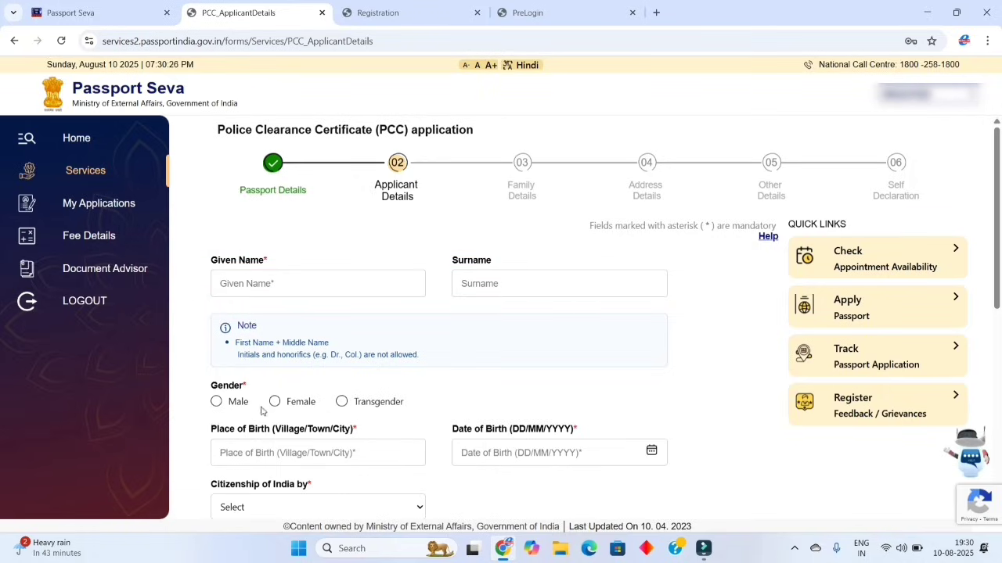
click(213, 405)
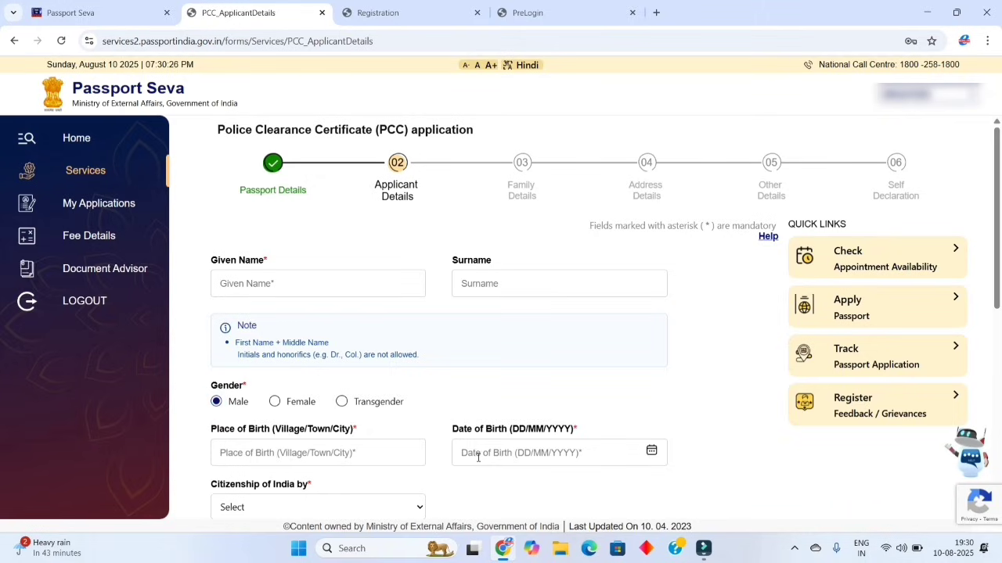
click(652, 451)
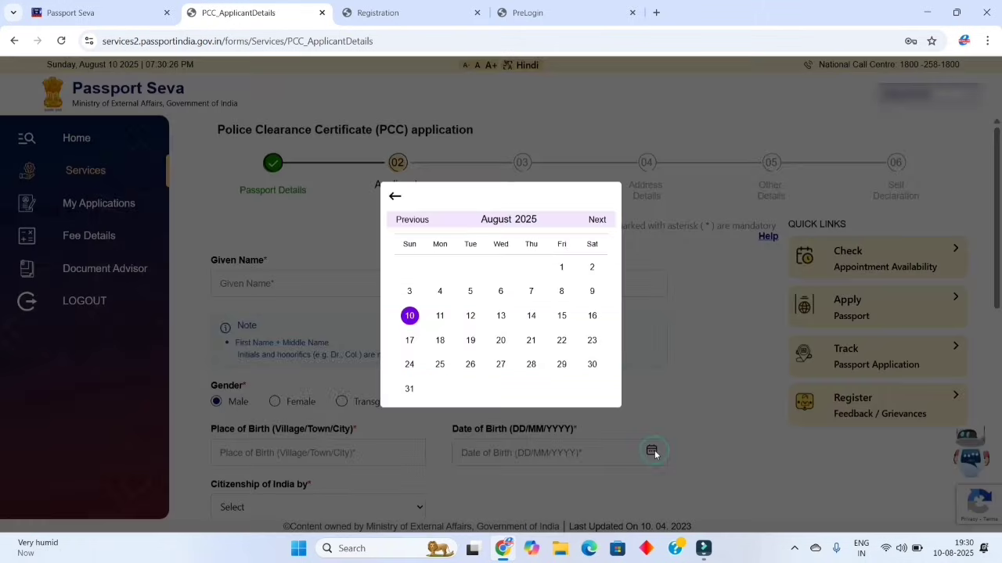
click(525, 221)
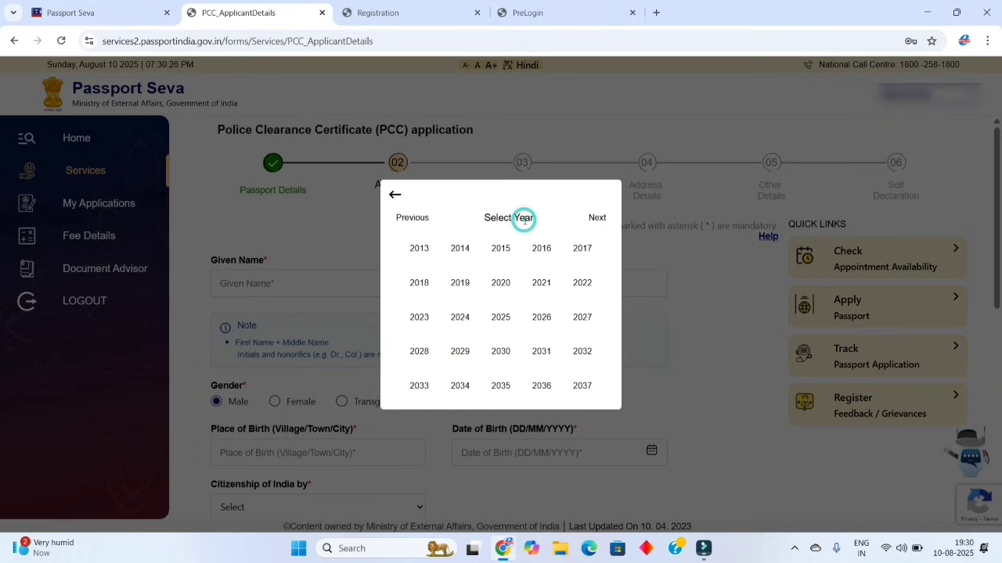
scroll(506, 325, up, 1)
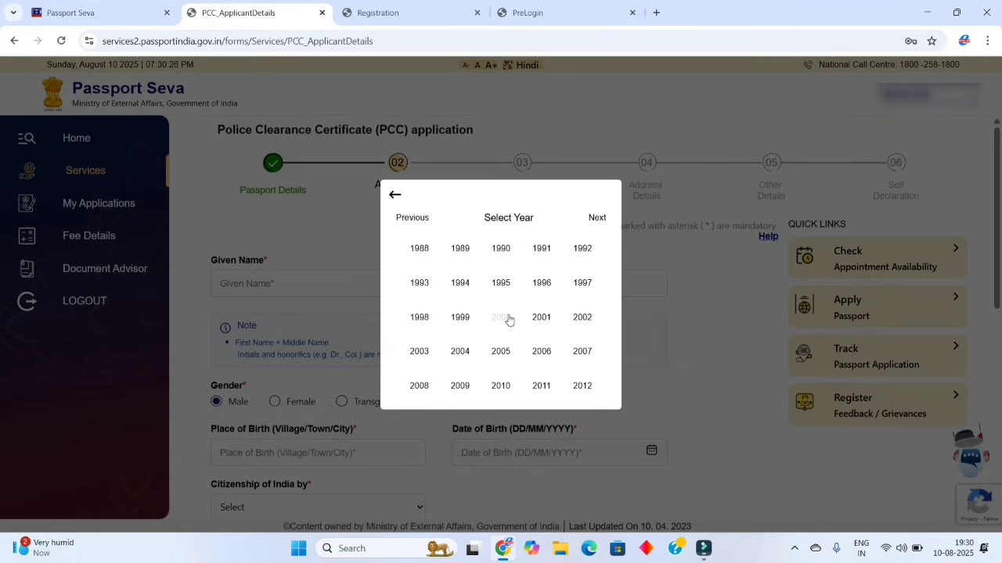
click(507, 317)
click(597, 233)
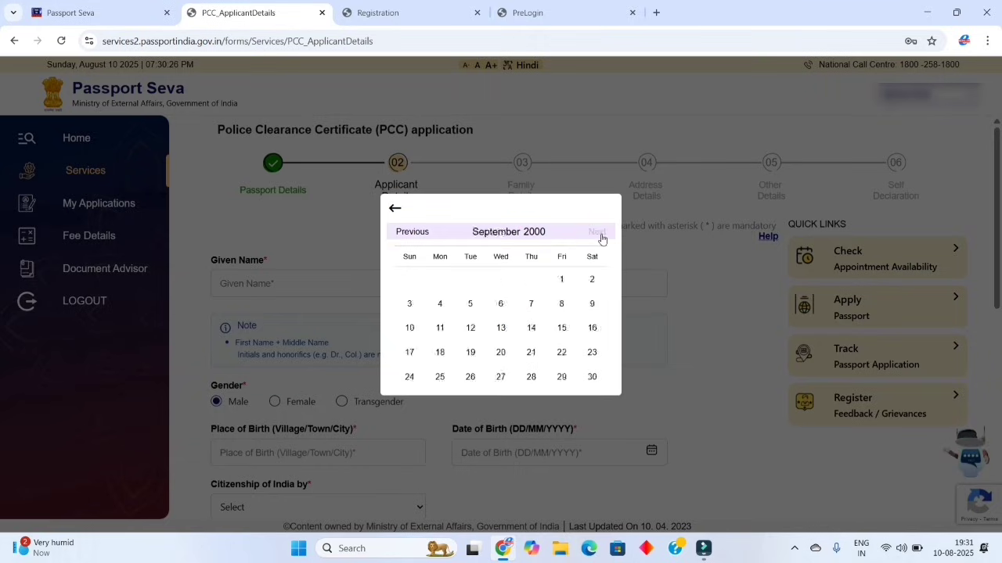
click(596, 230)
click(413, 237)
click(413, 237)
click(412, 236)
click(411, 235)
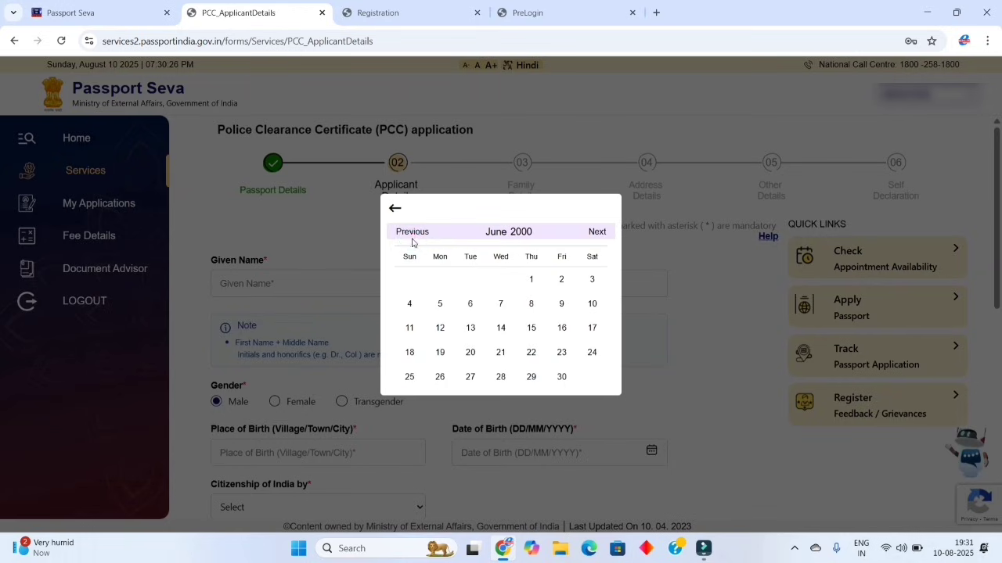
click(411, 235)
click(537, 354)
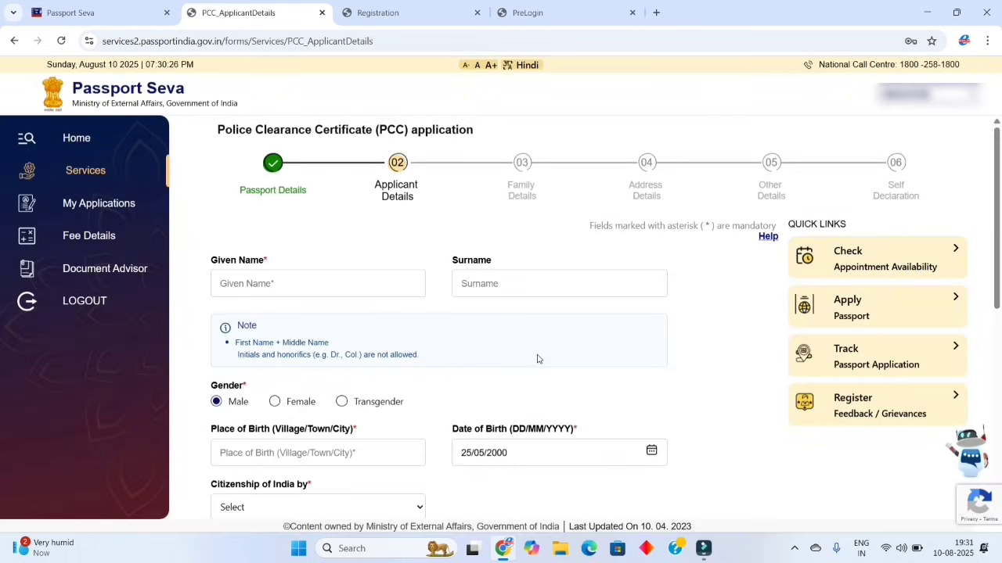
Set Indian citizenship to By Birth
scroll(418, 438, down, 1)
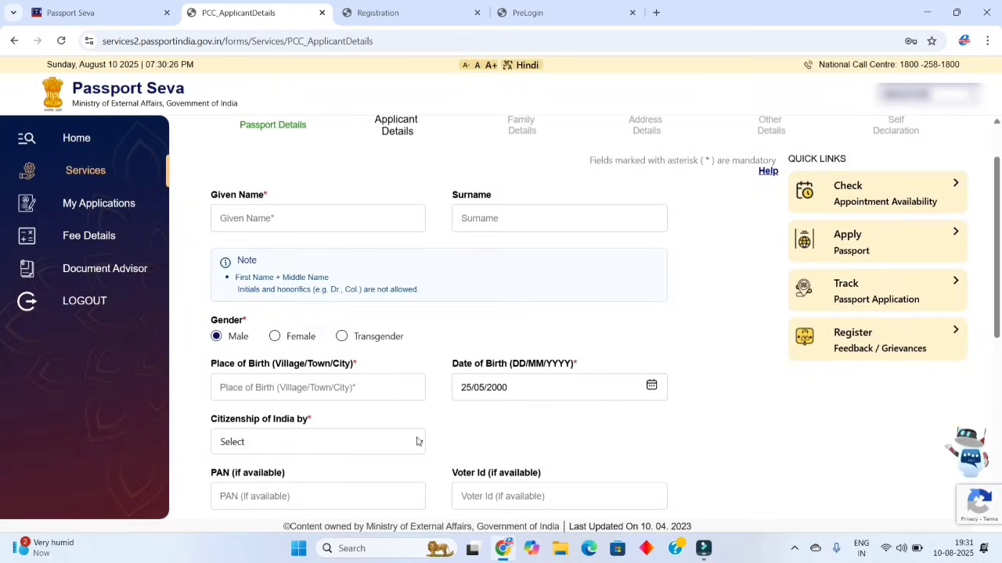
click(411, 448)
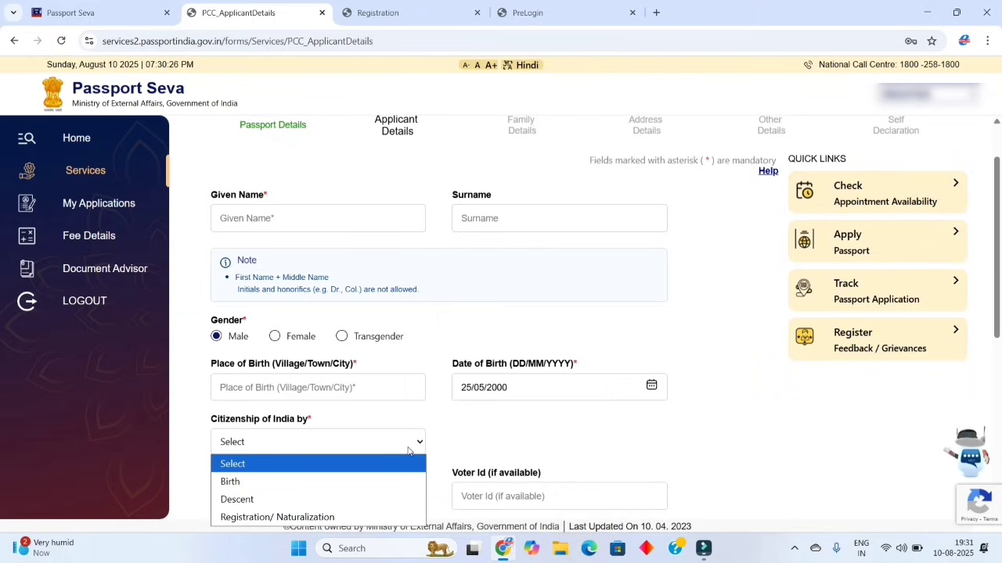
click(382, 481)
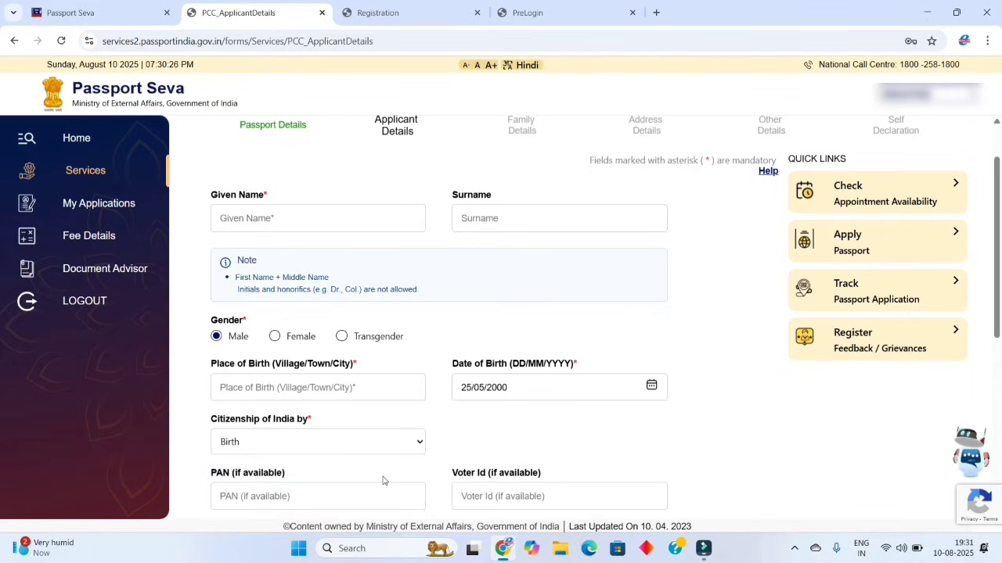
scroll(383, 478, down, 1)
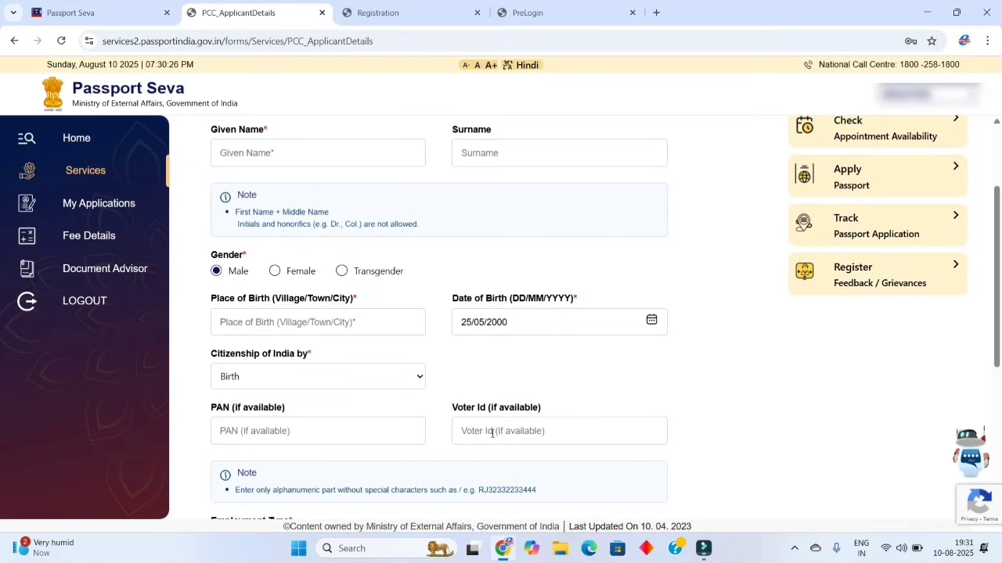
scroll(533, 433, down, 3)
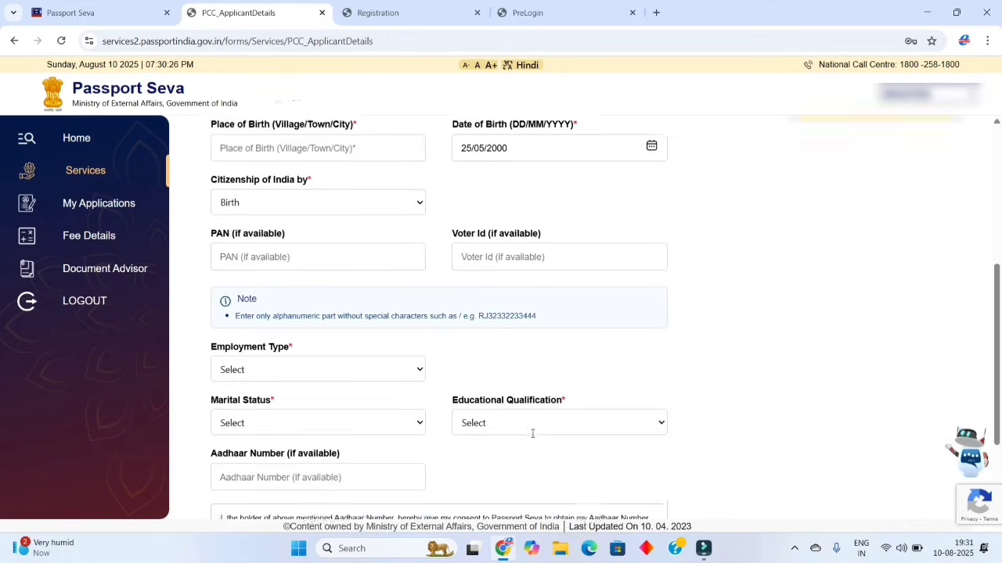
scroll(532, 438, down, 2)
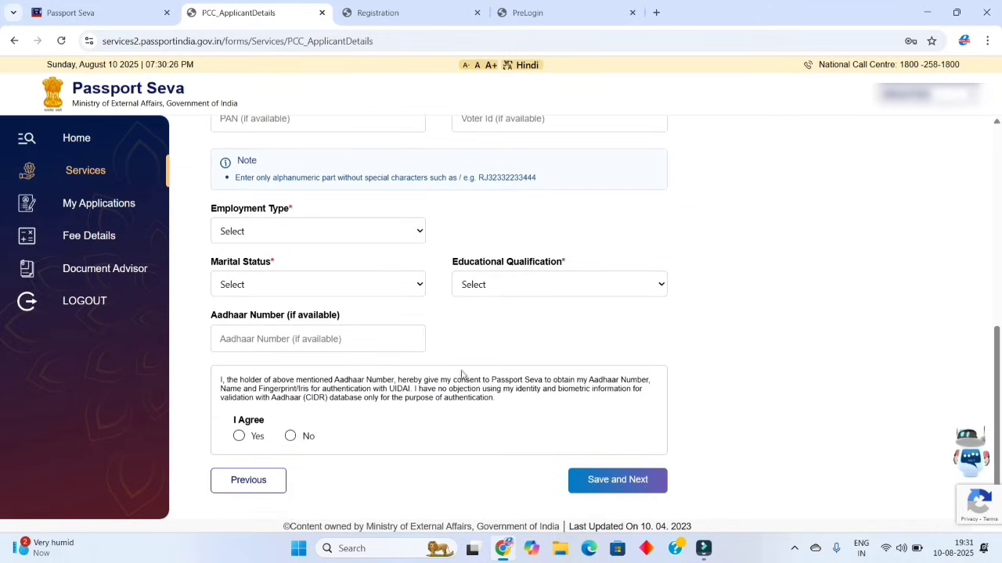
Set employment type to Others and the Aadhaar authentication consent to No
click(410, 234)
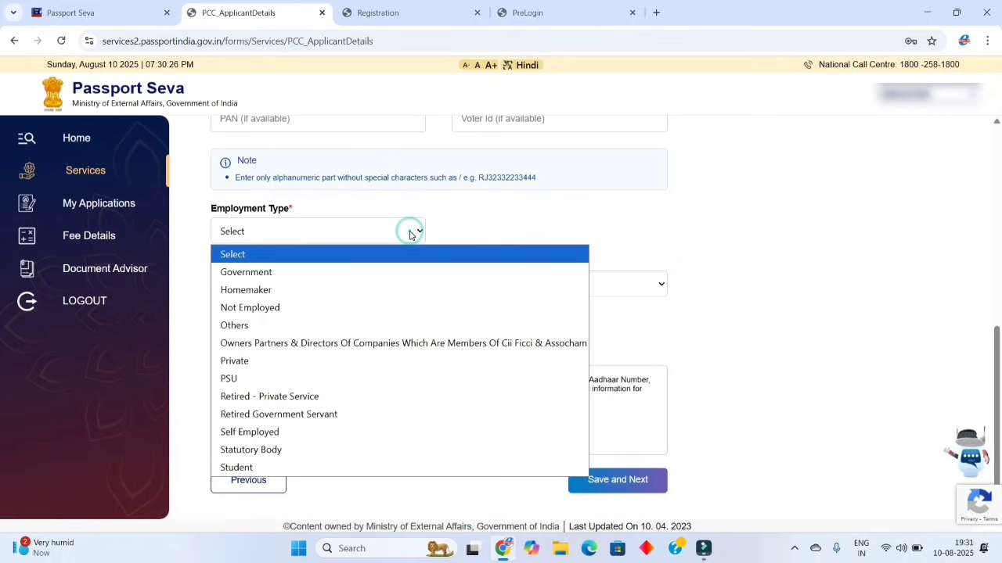
click(303, 326)
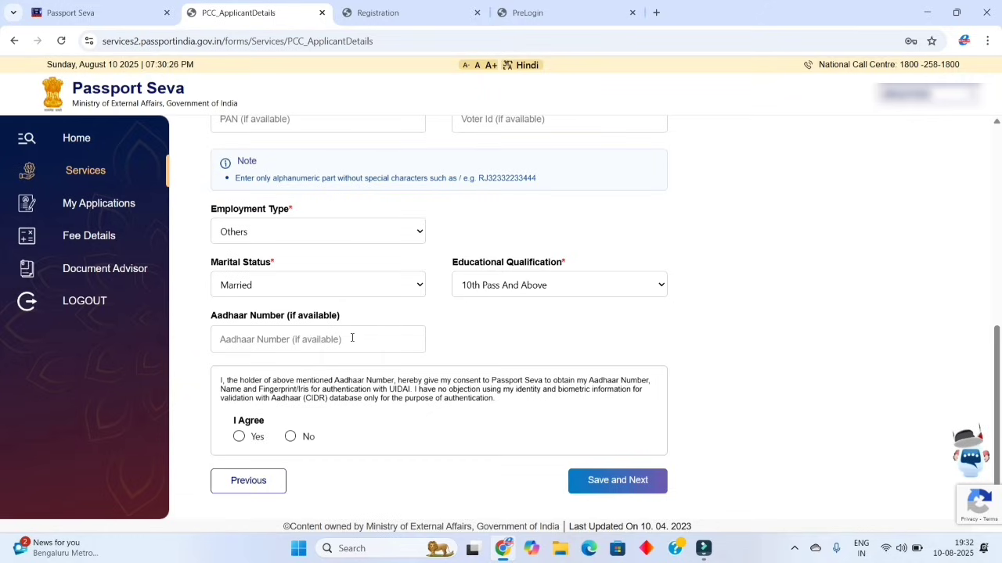
click(290, 442)
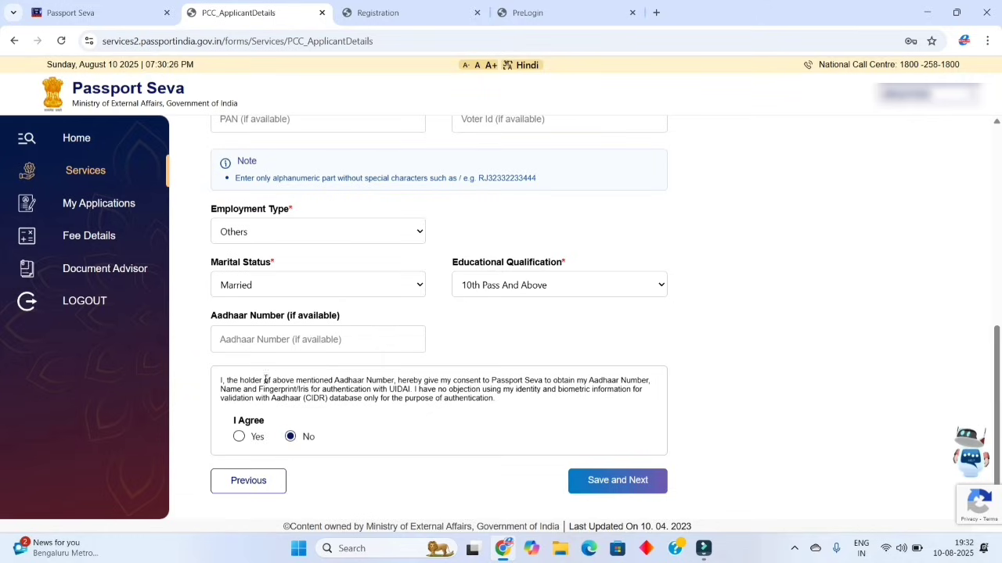
click(241, 438)
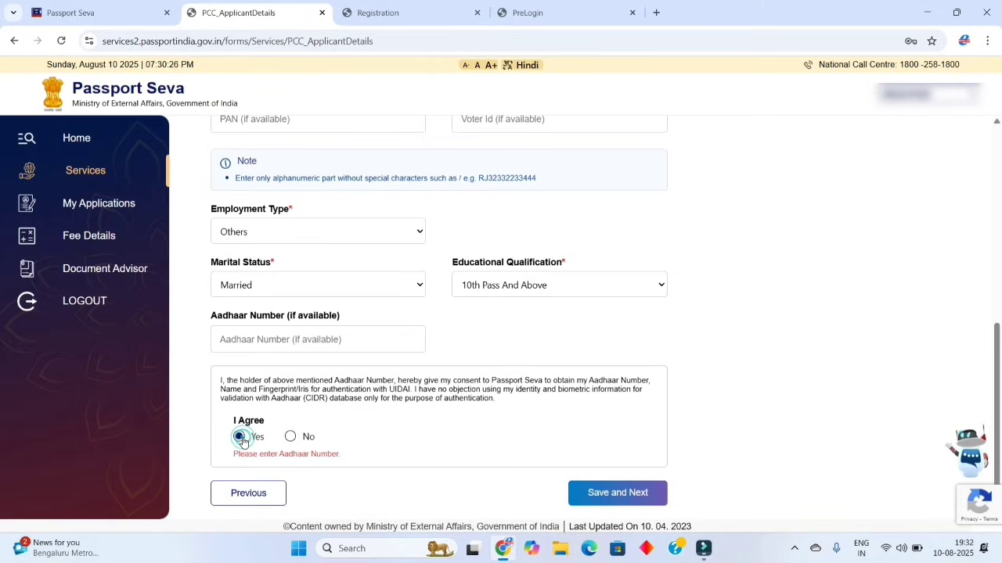
click(291, 437)
Choose Married and 10th Pass And Above, keep consent at No, and save applicant details
click(357, 288)
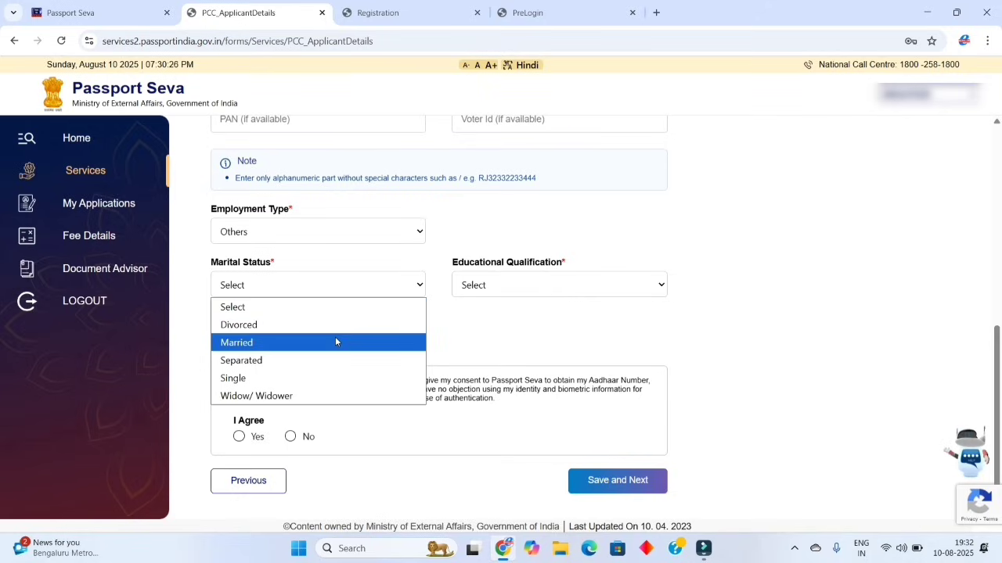
click(335, 342)
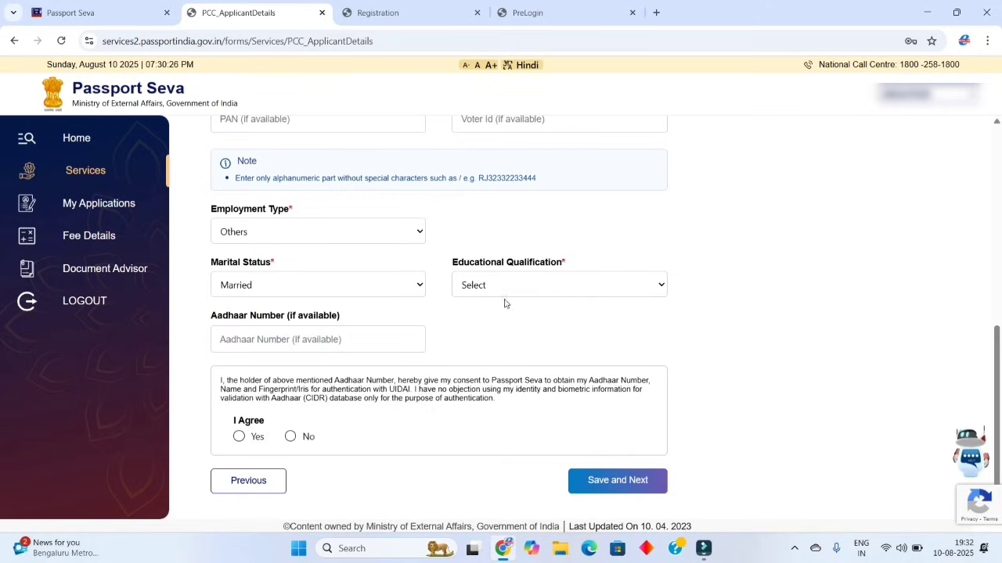
click(540, 289)
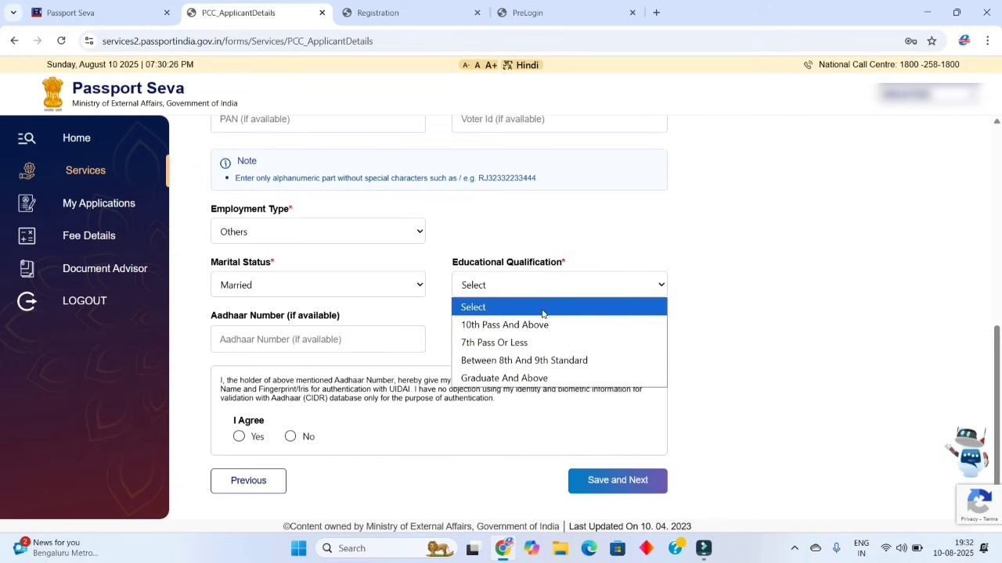
click(505, 325)
click(291, 437)
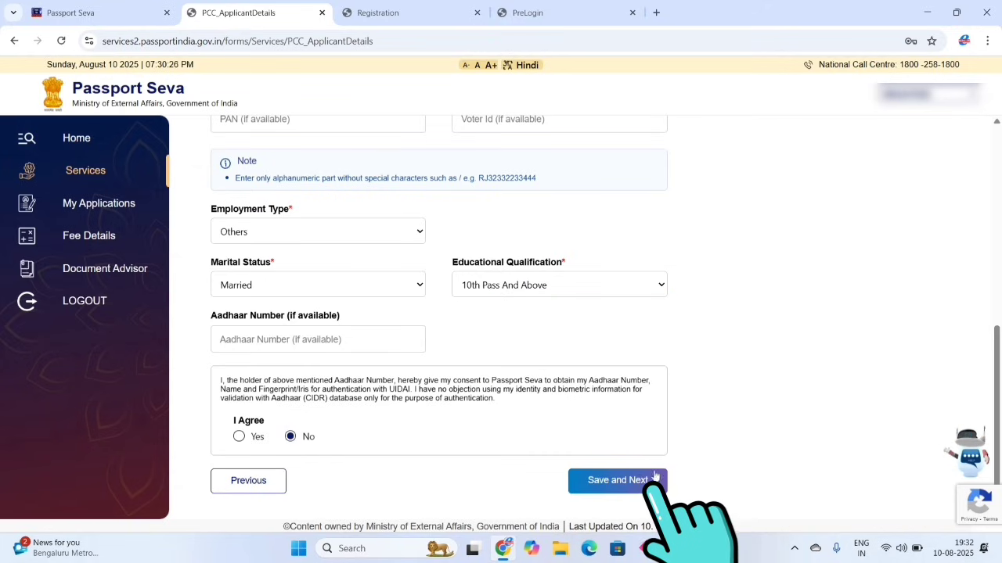
click(643, 479)
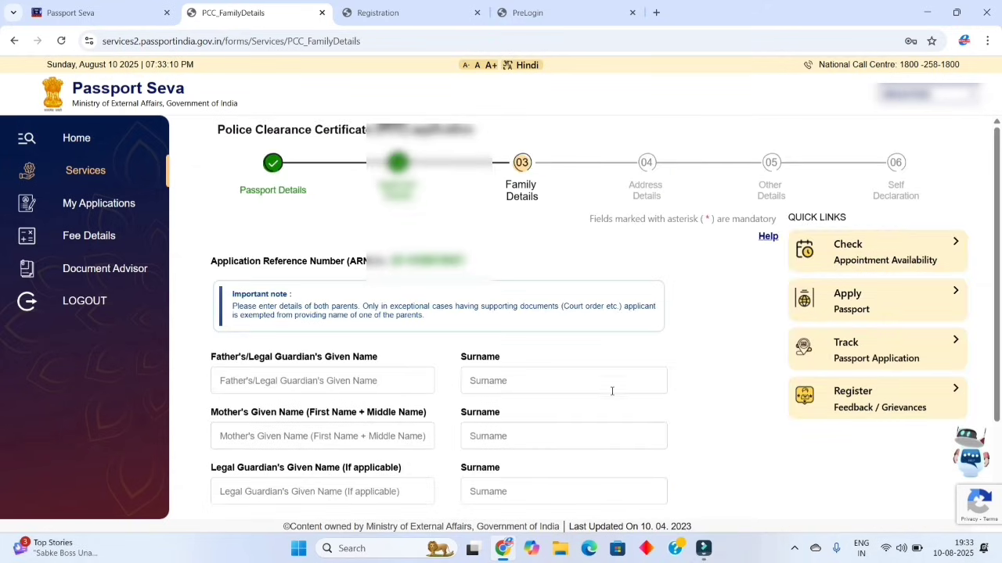
Fill in the father's and mother's given names flagged as required on Family Details
scroll(603, 380, down, 3)
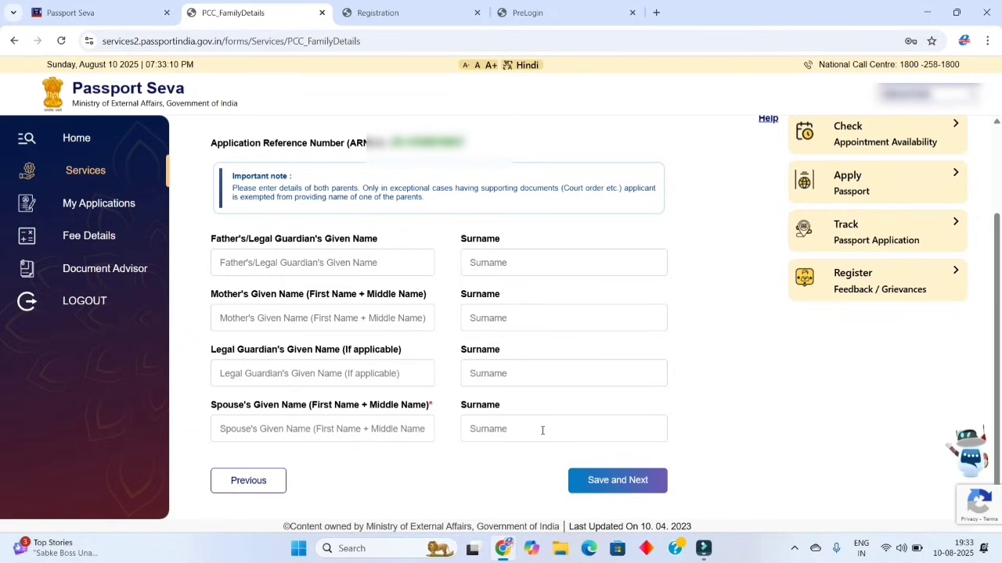
click(597, 492)
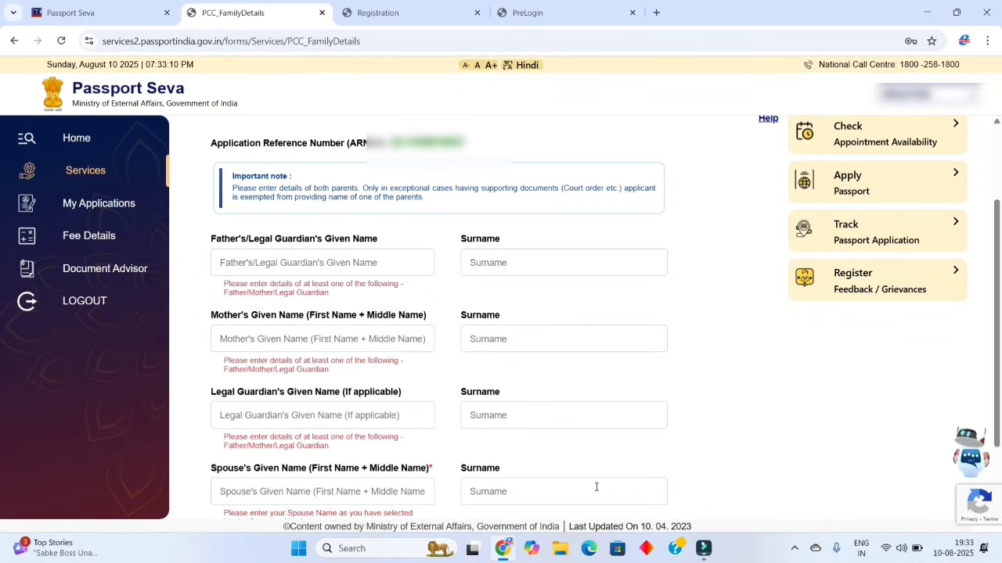
scroll(596, 486, down, 1)
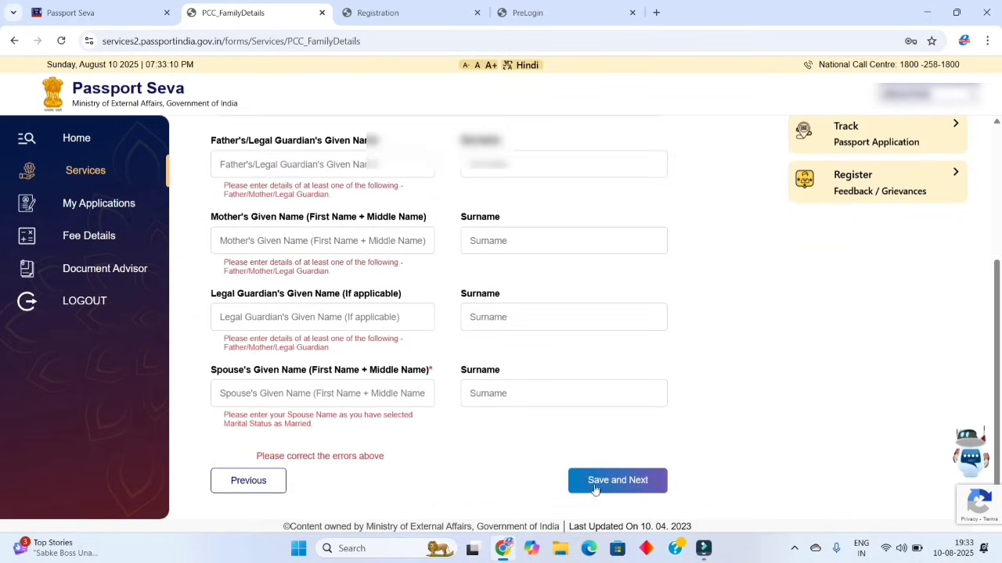
click(299, 166)
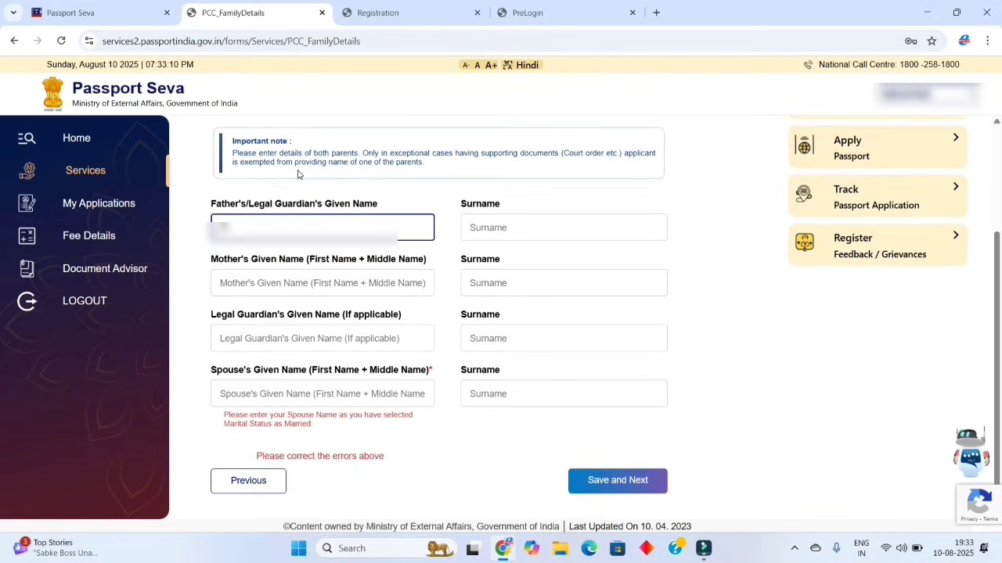
text(*****)
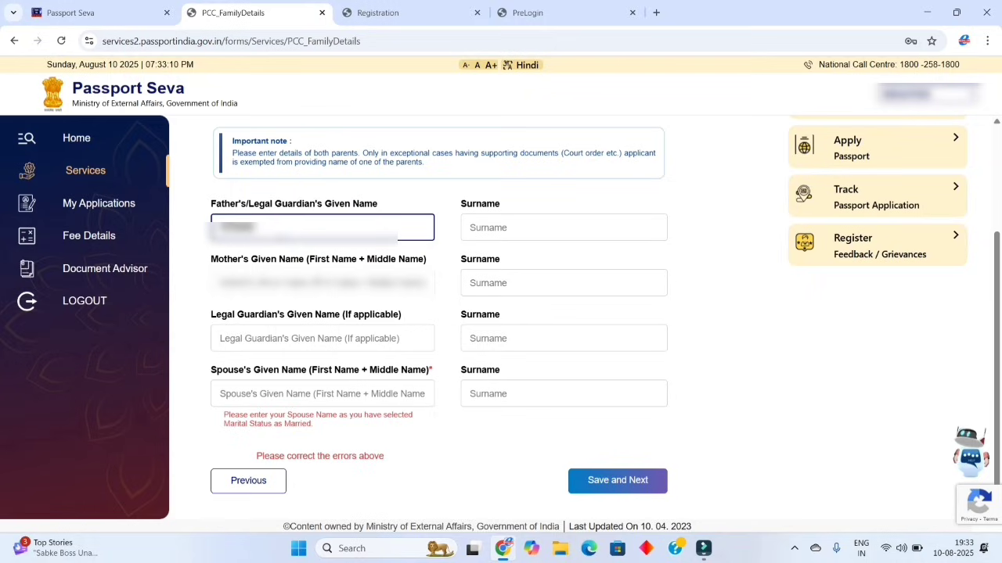
click(254, 281)
text(**)
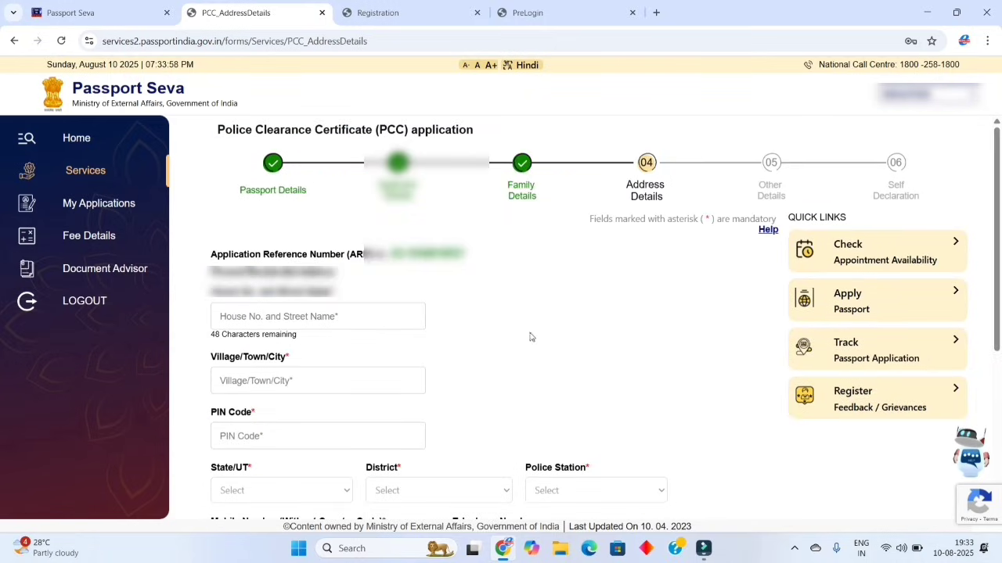
Enter PIN Code 691540 and select Kerala as the present address State/UT
scroll(530, 337, down, 1)
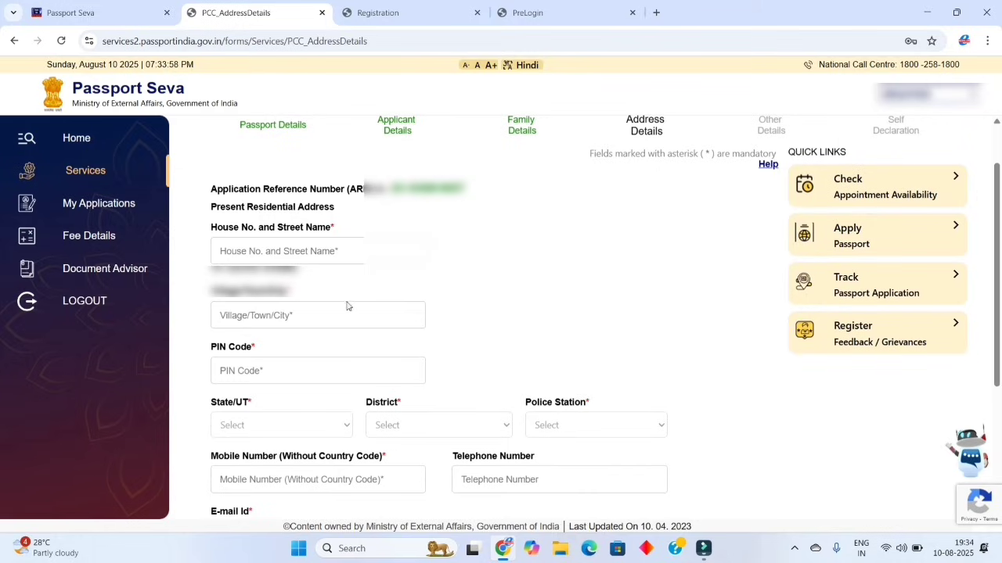
scroll(332, 361, down, 1)
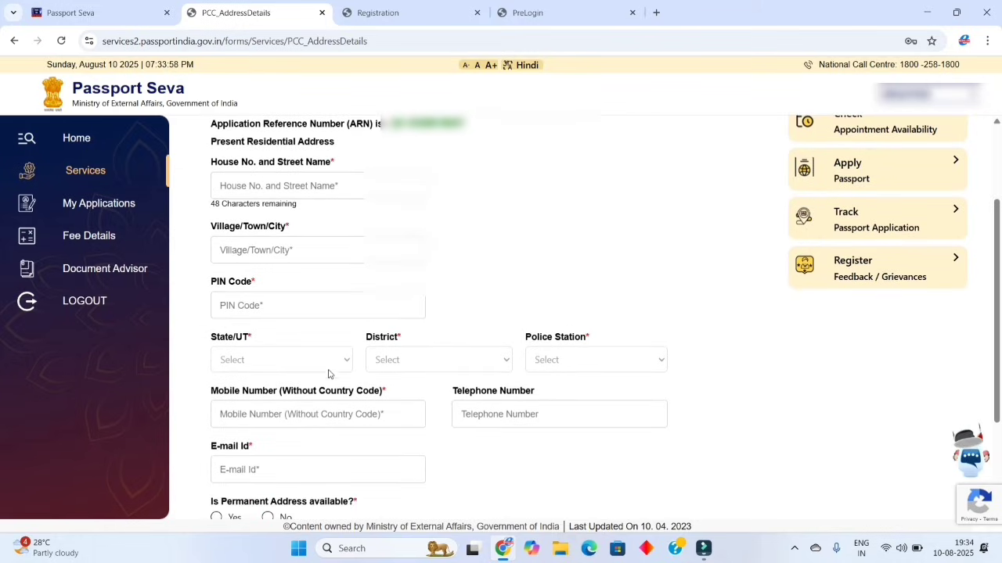
click(327, 367)
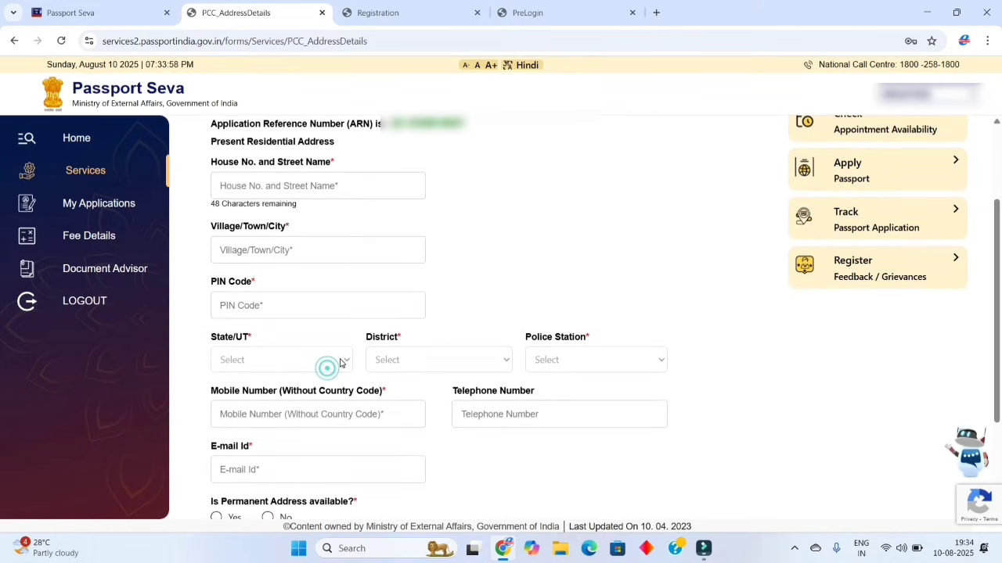
click(340, 360)
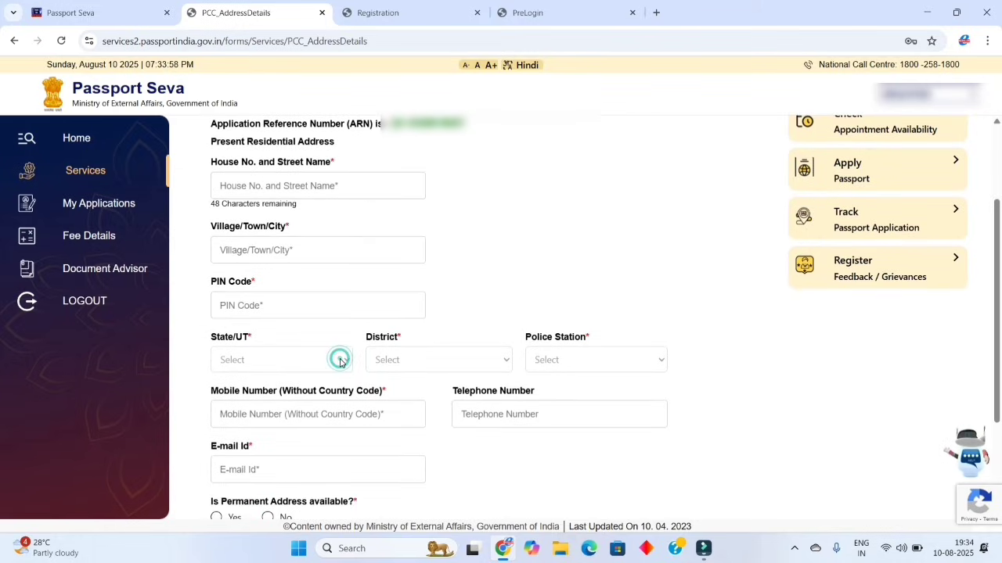
click(293, 309)
text(691540)
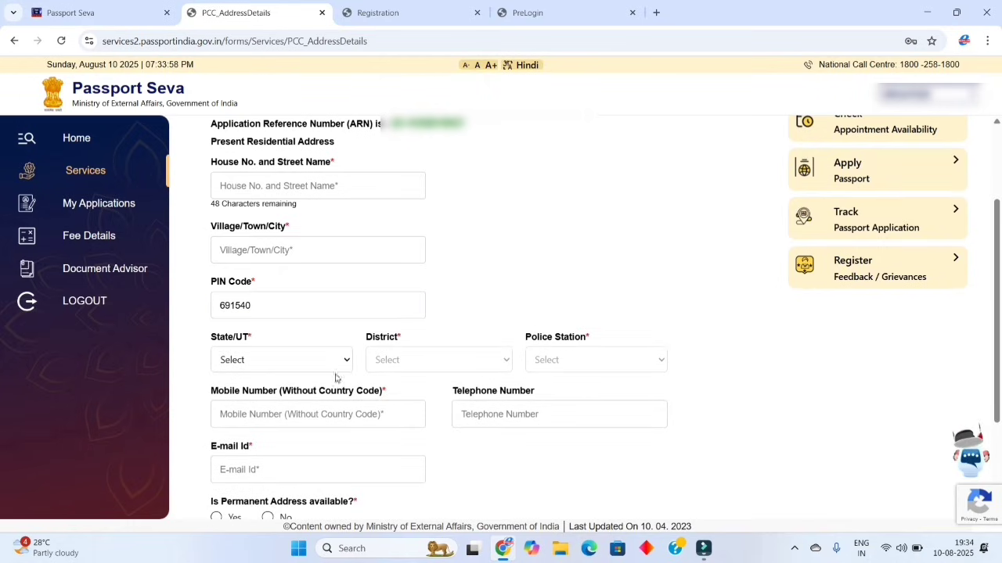
click(312, 365)
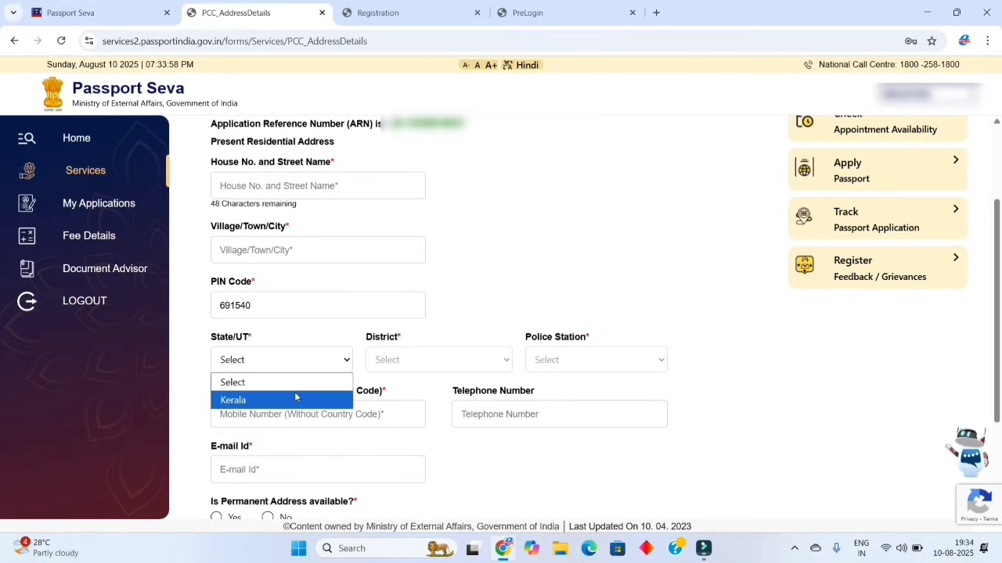
click(294, 398)
click(446, 358)
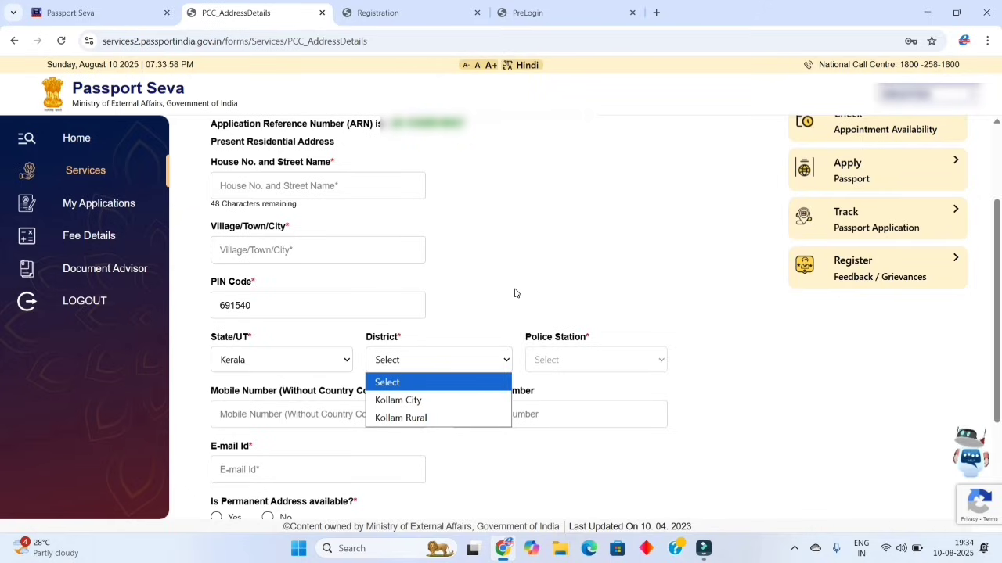
Re-enter the present-address PIN code as 691540, with Kerala as the state
click(283, 306)
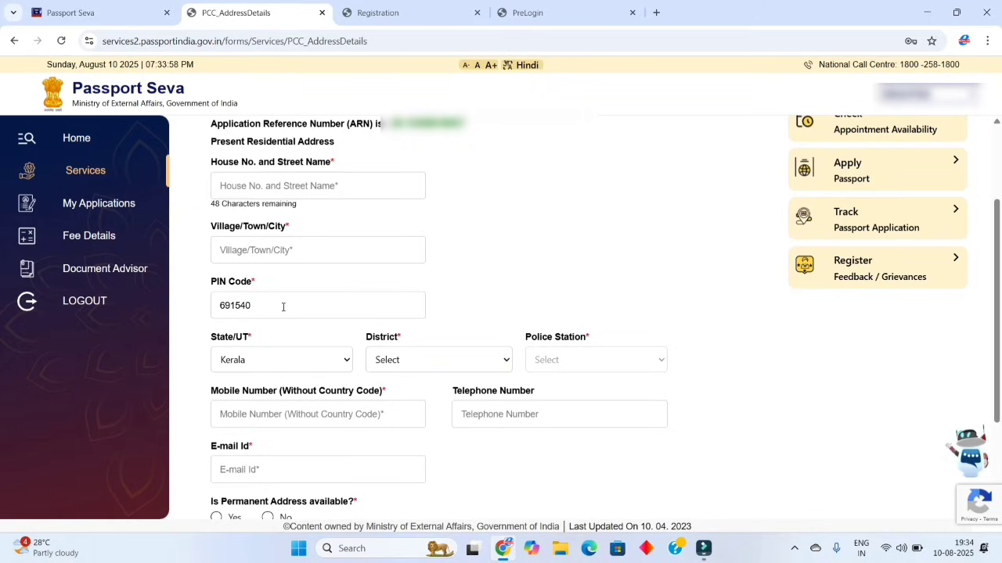
click(283, 306)
key(BackSpace)
key(BackSpace)
key(BackSpace)
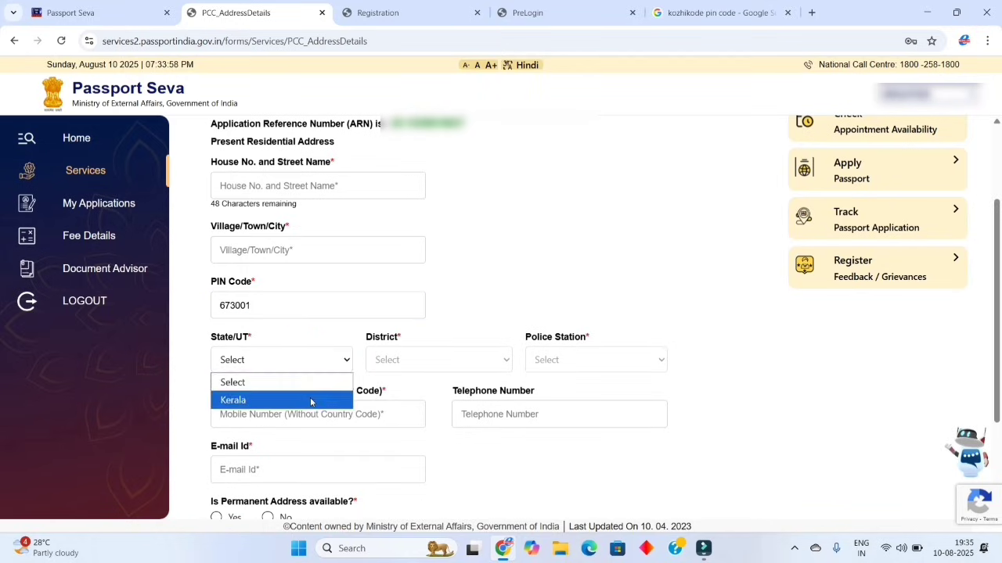
click(313, 401)
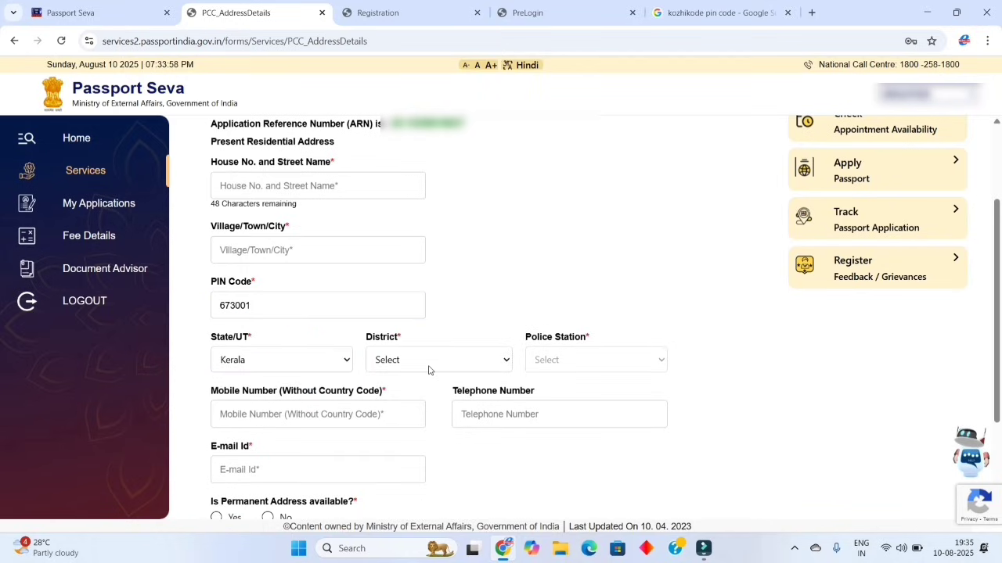
click(428, 364)
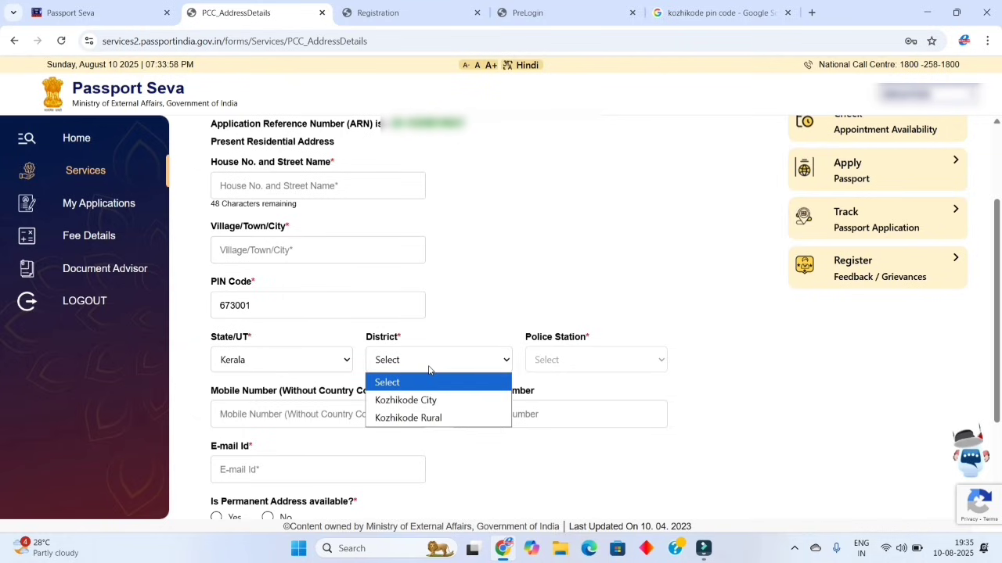
click(284, 313)
key(BackSpace)
key(BackSpace)
key(BackSpace)
key(BackSpace)
key(BackSpace)
key(BackSpace)
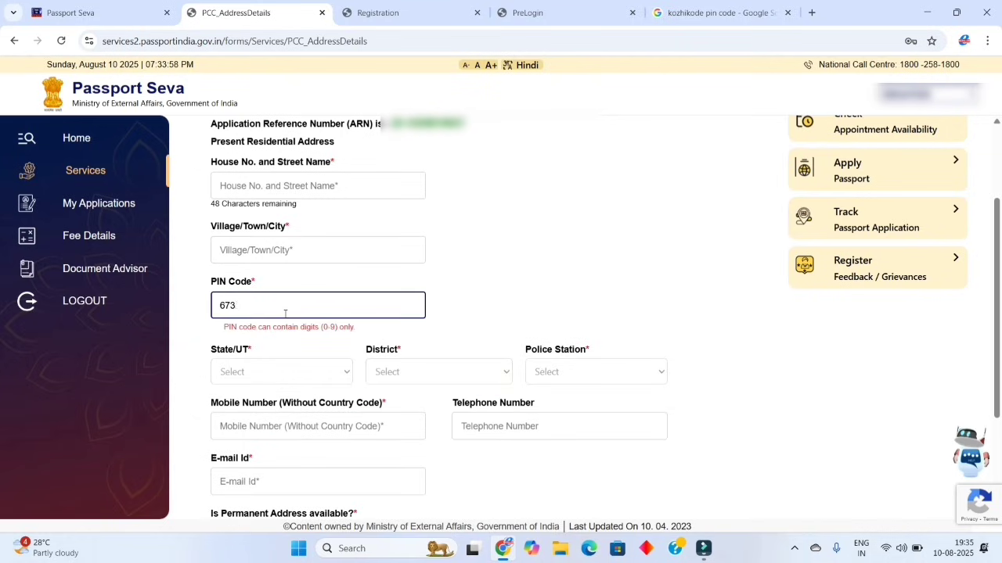
text(691540)
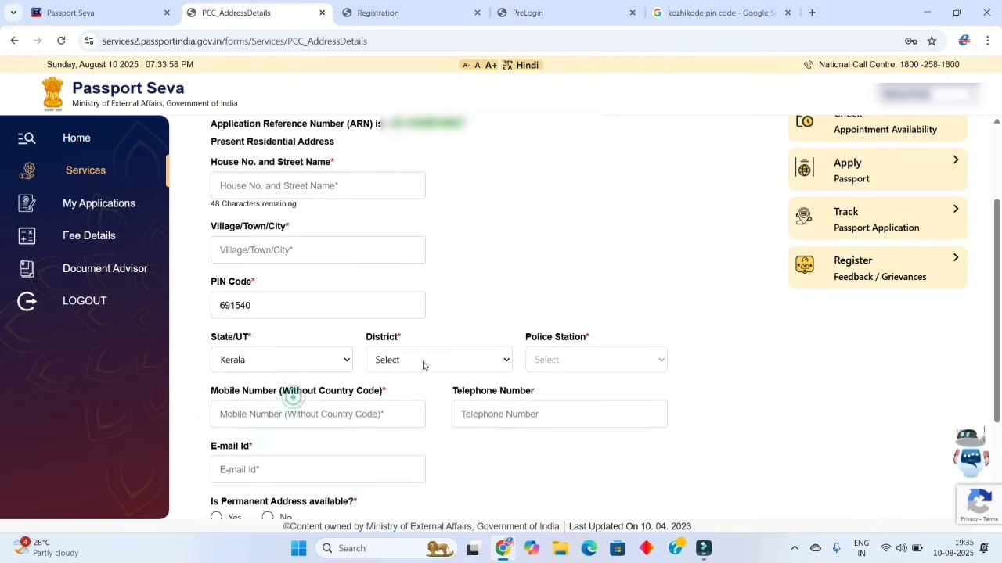
Set the district to Kollam Rural and the police station to POOYAPPALLY
click(426, 361)
click(399, 418)
click(618, 362)
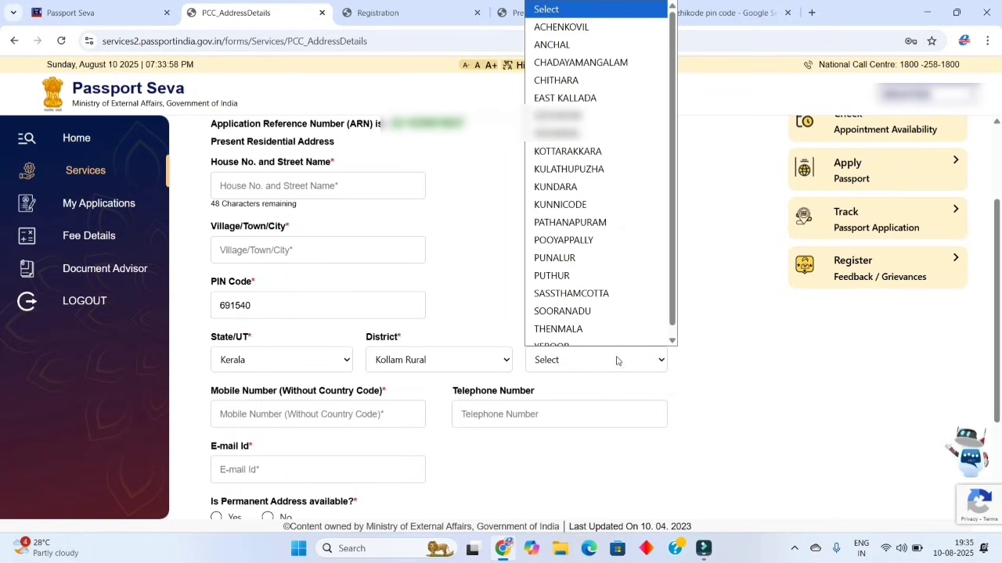
click(607, 239)
click(447, 360)
click(435, 397)
click(547, 362)
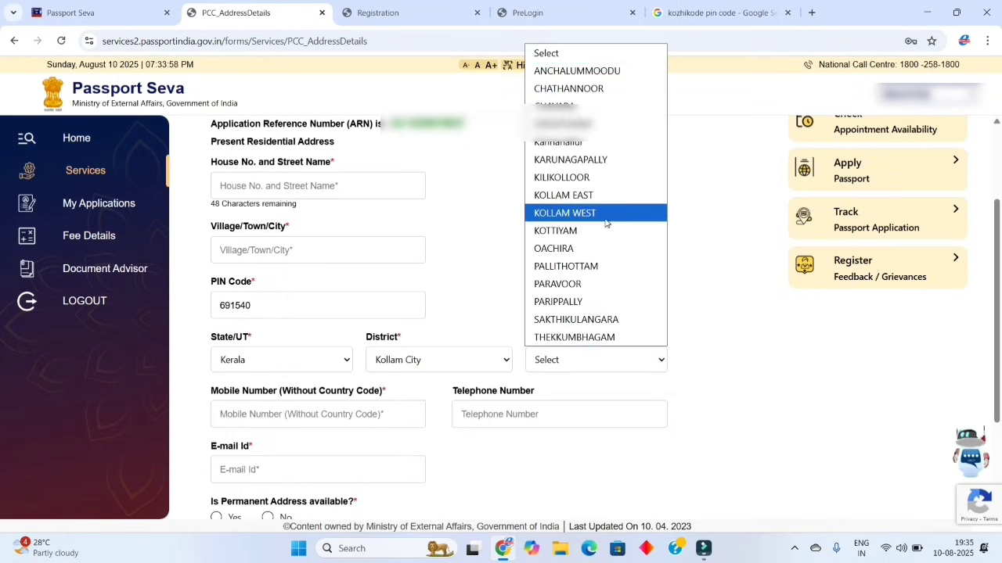
click(462, 365)
click(463, 365)
click(431, 418)
click(586, 360)
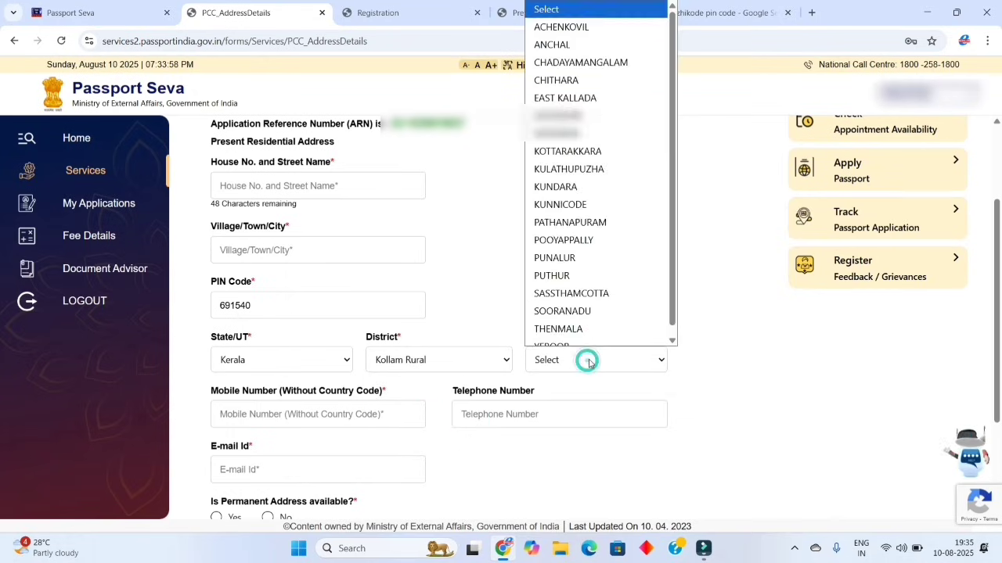
click(581, 235)
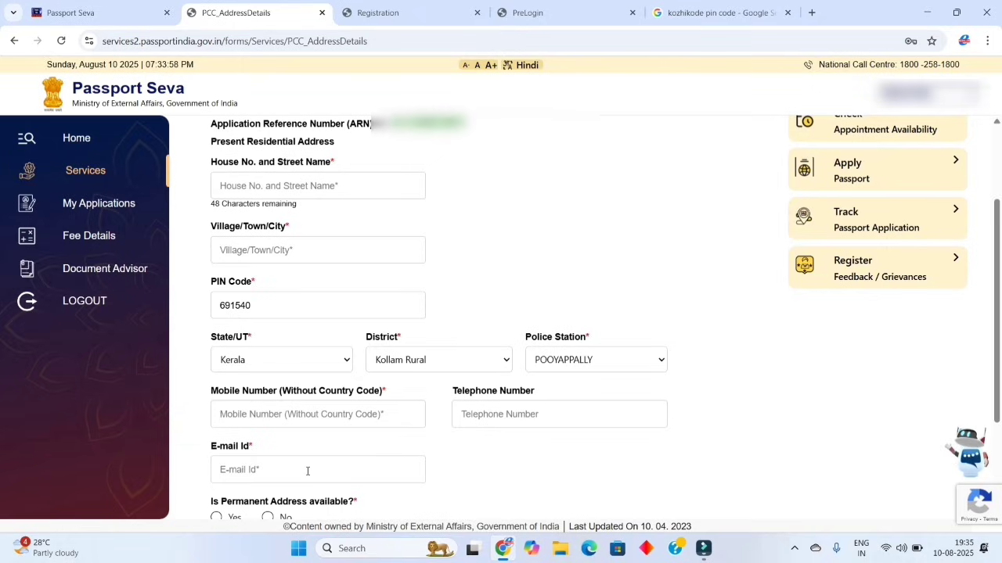
scroll(308, 471, down, 2)
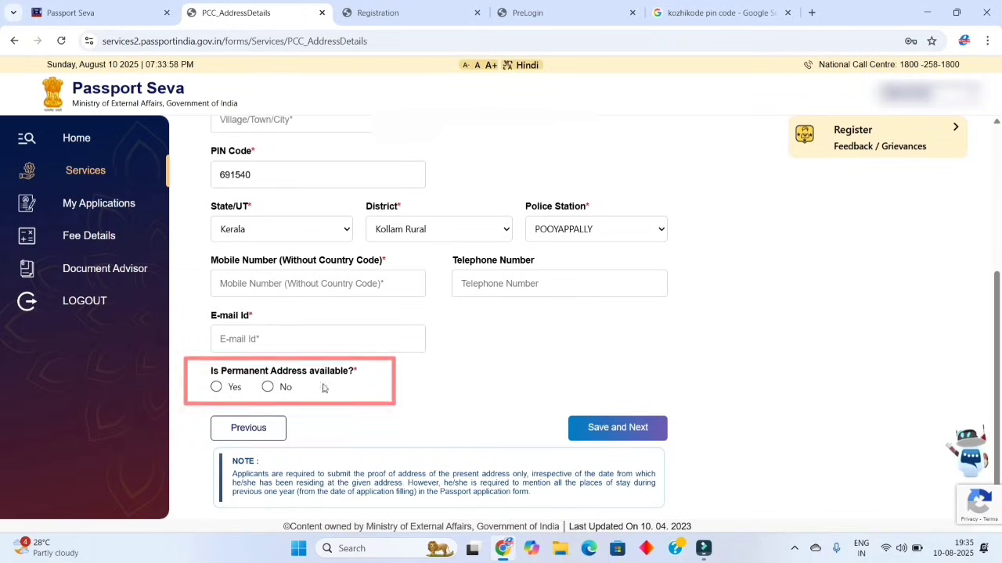
Answer No to 'Is Permanent Address available?' and save the address details
click(268, 386)
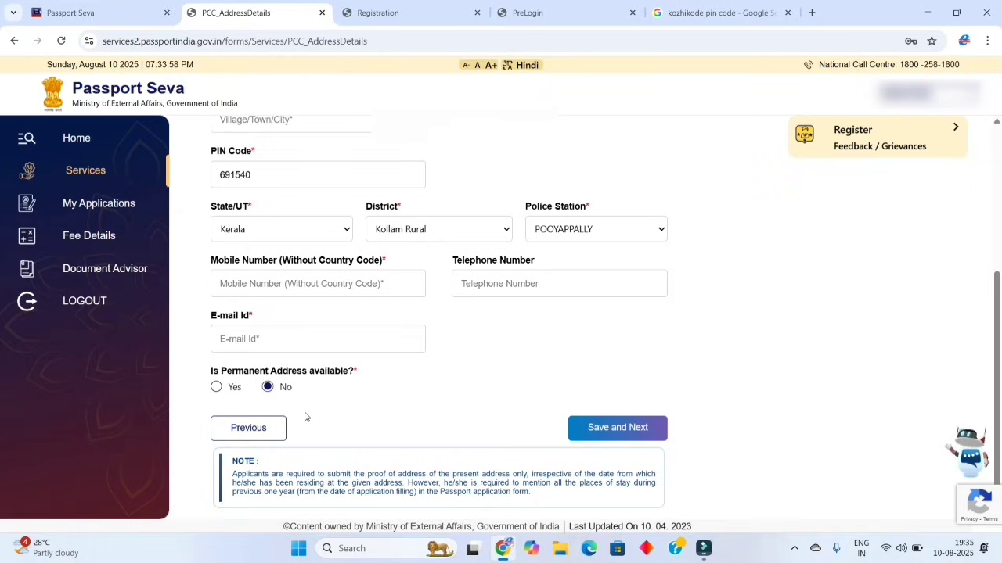
click(215, 391)
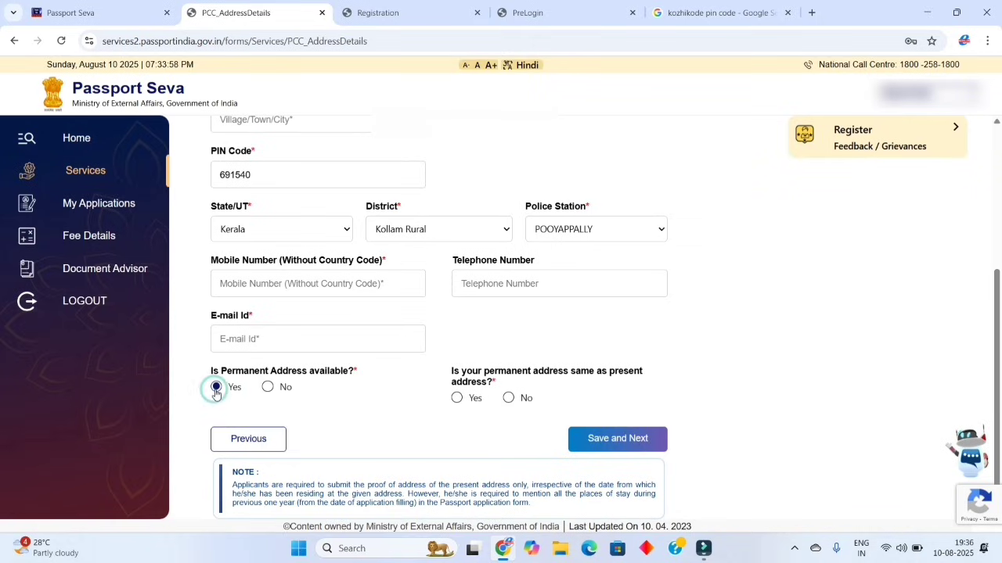
click(456, 405)
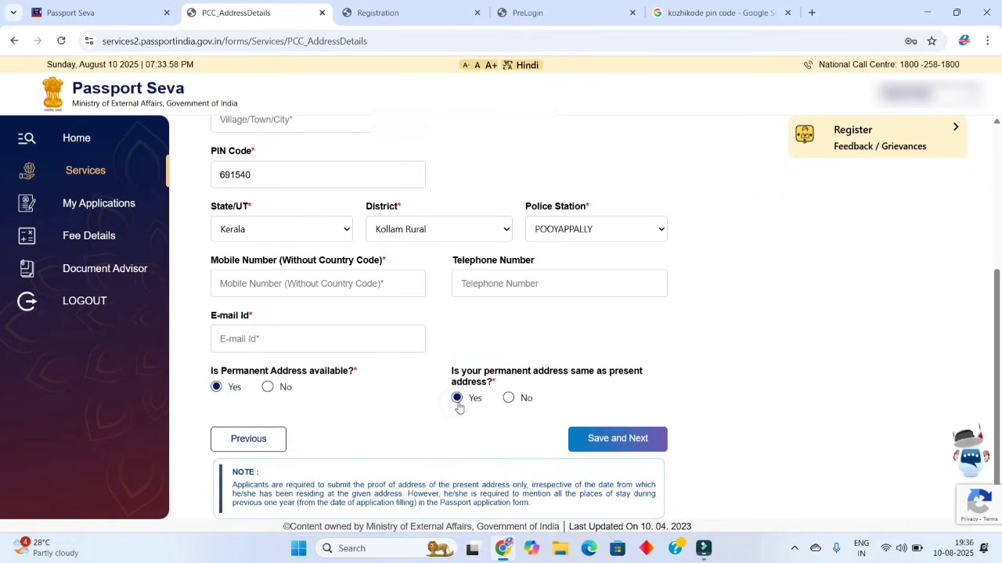
click(507, 400)
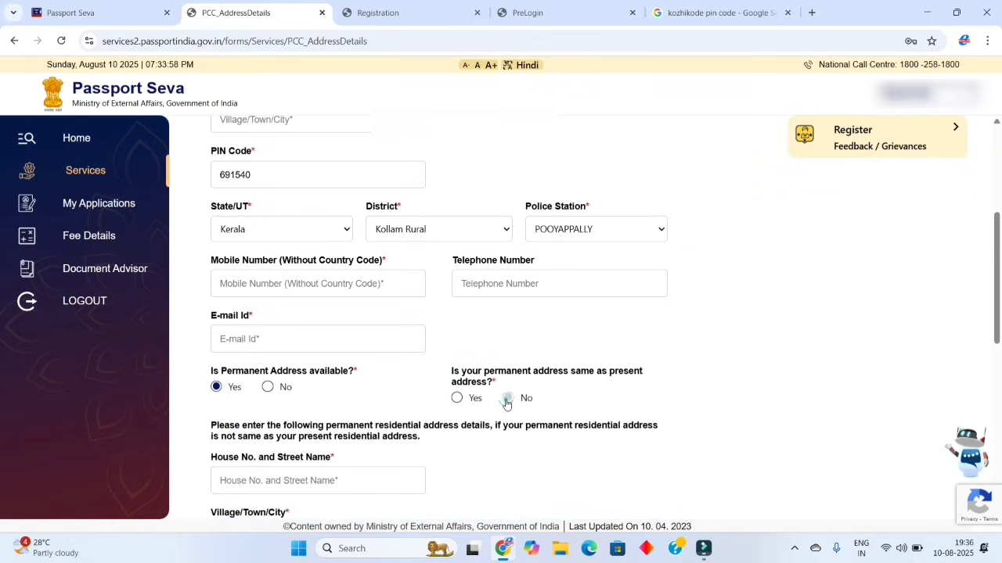
scroll(501, 411, down, 3)
scroll(500, 413, down, 4)
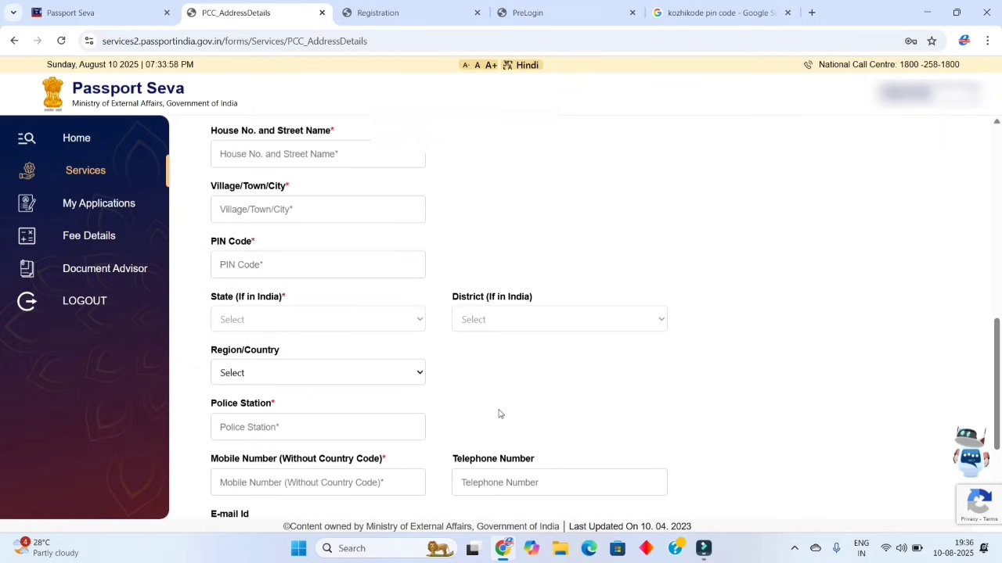
scroll(499, 413, up, 6)
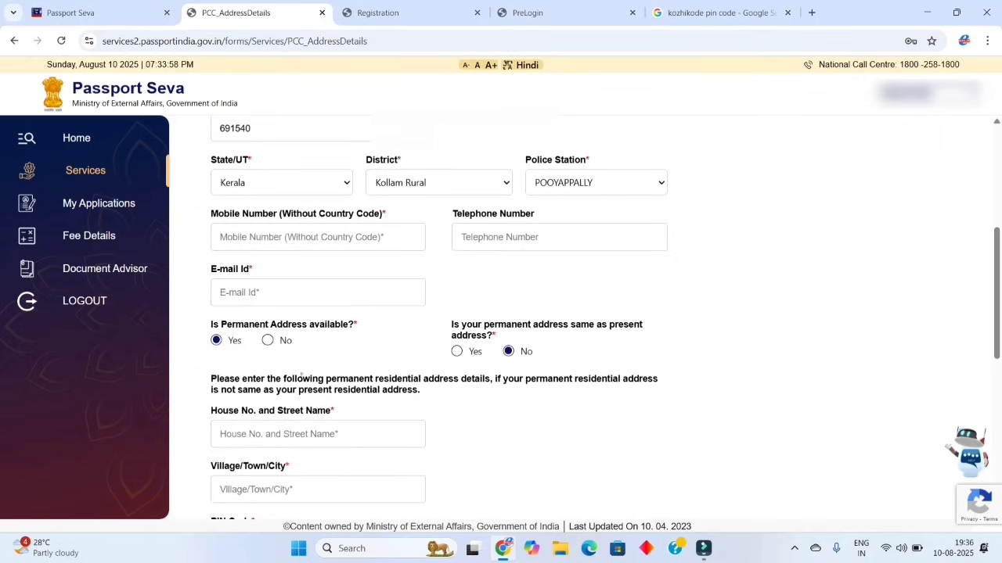
click(269, 342)
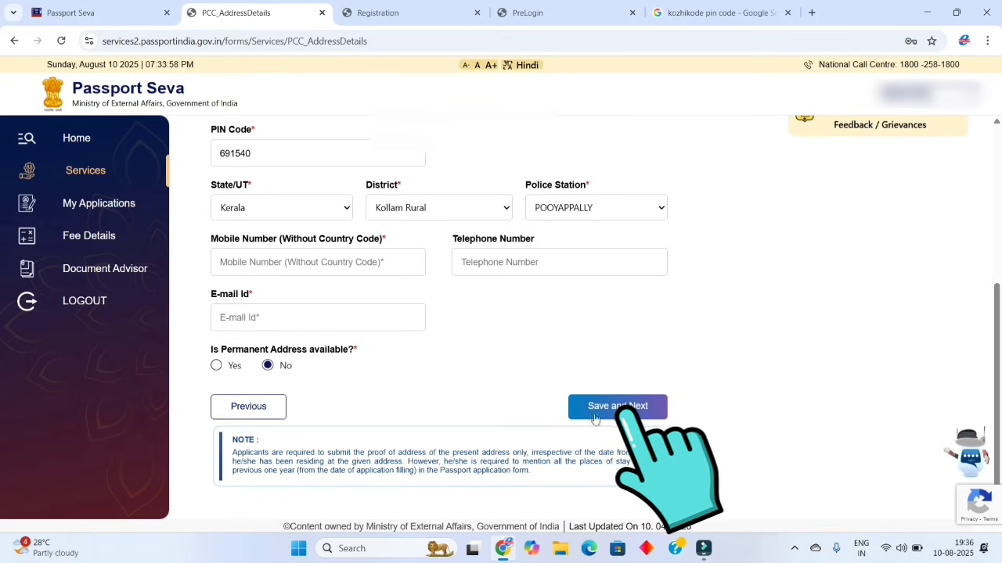
click(633, 407)
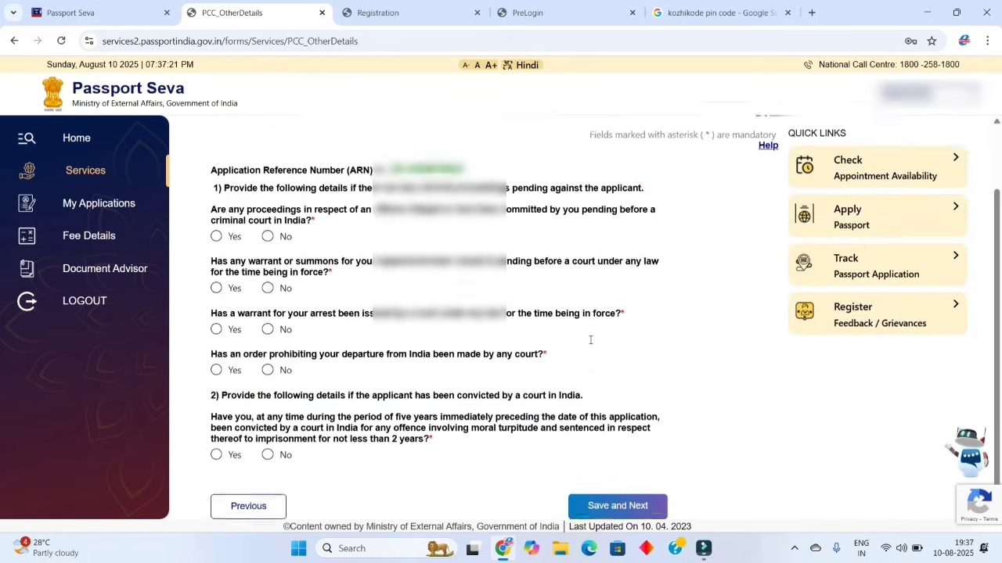
Answer No to pending proceedings, warrant or summons, arrest warrant, departure prohibition and past conviction
scroll(591, 340, down, 1)
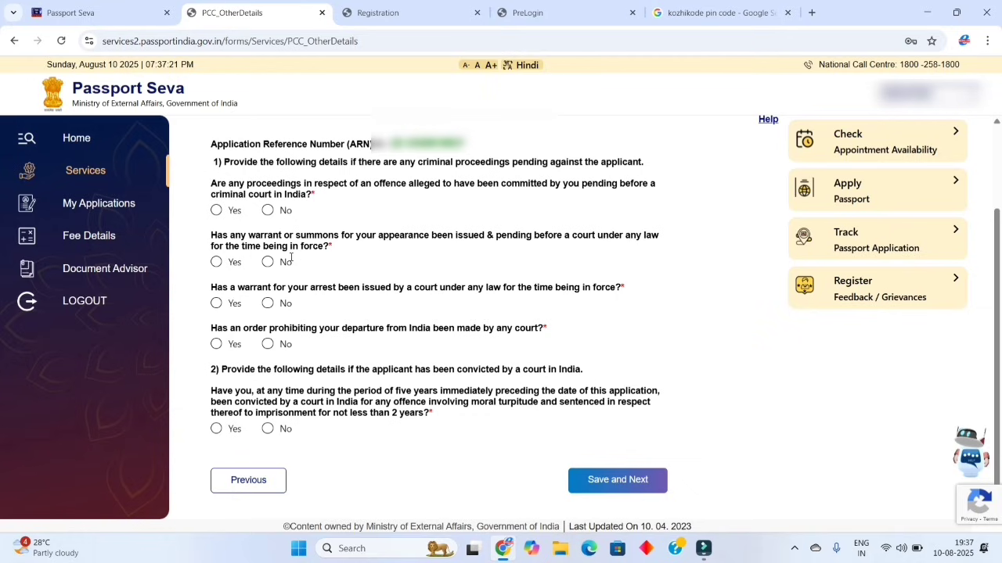
click(268, 210)
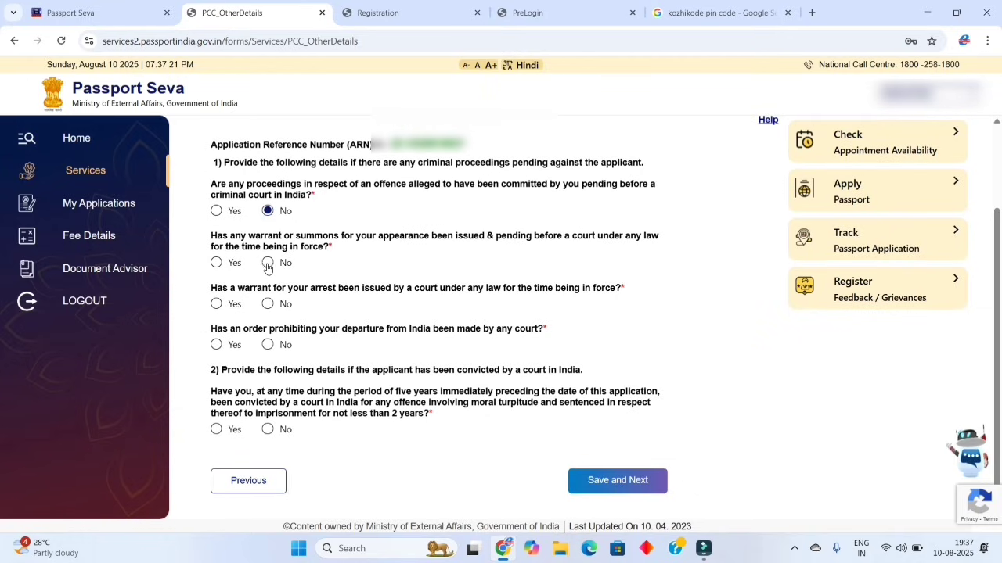
click(267, 263)
click(268, 305)
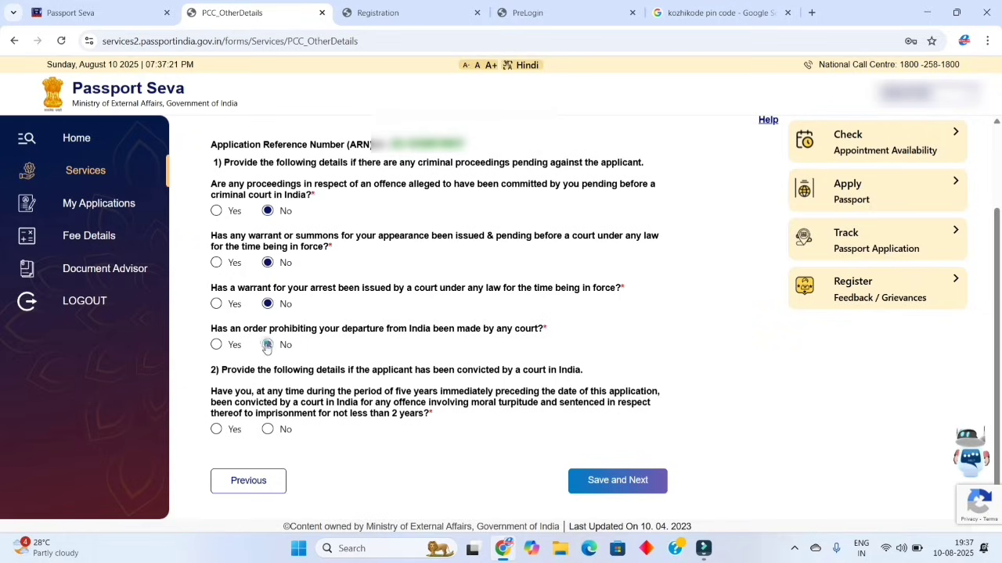
click(267, 345)
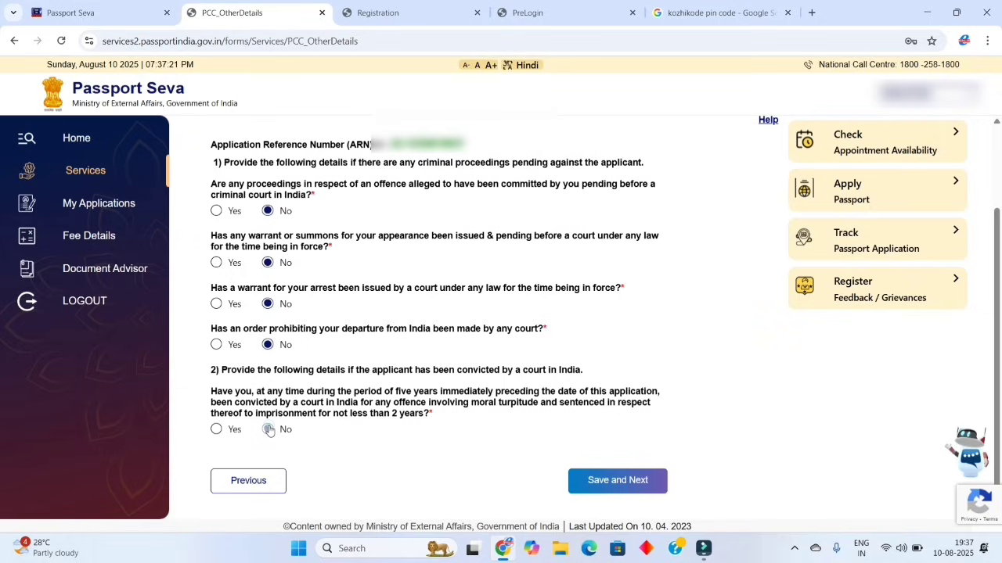
click(268, 430)
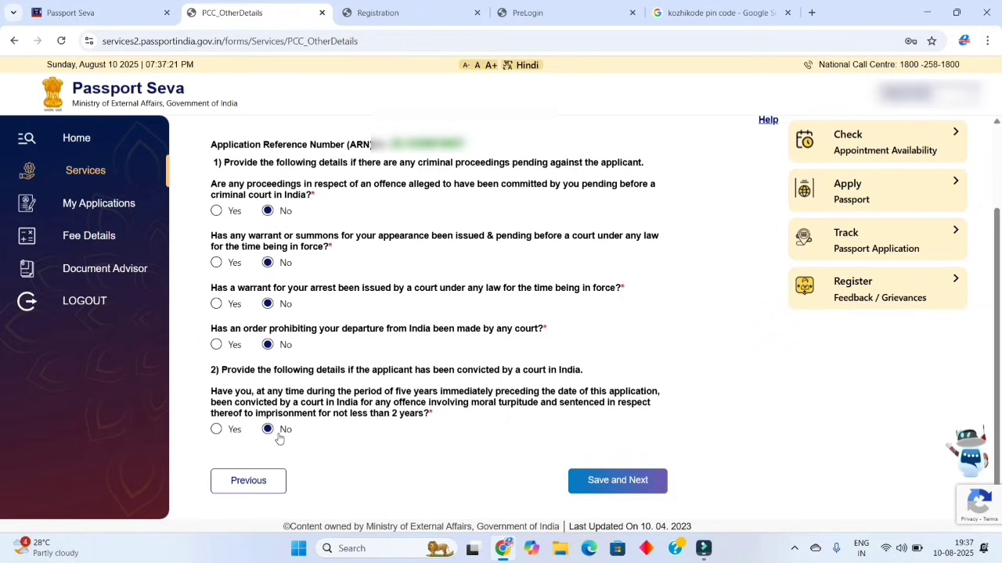
Save the Other Details answers and agree to the self-declaration
click(600, 482)
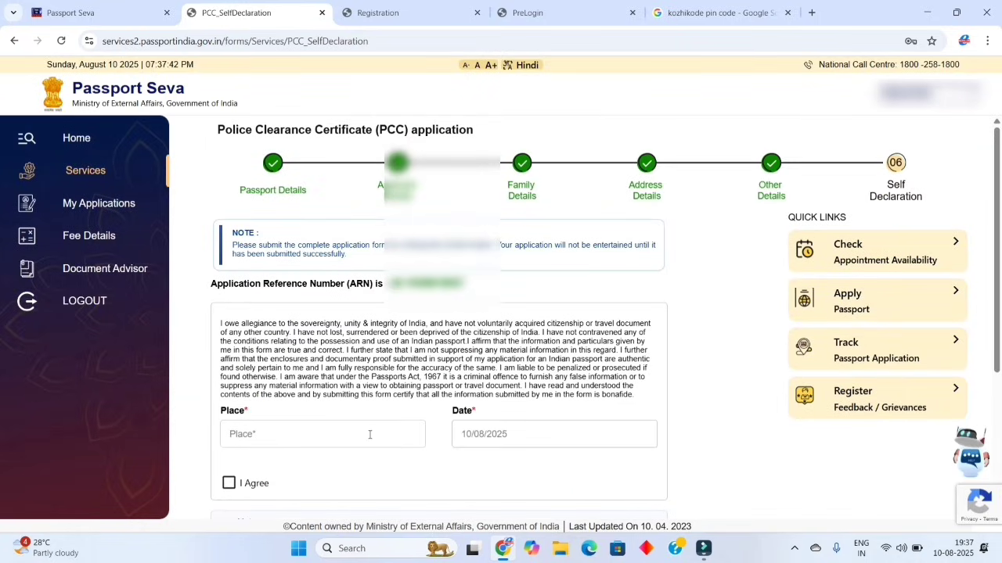
scroll(361, 436, down, 1)
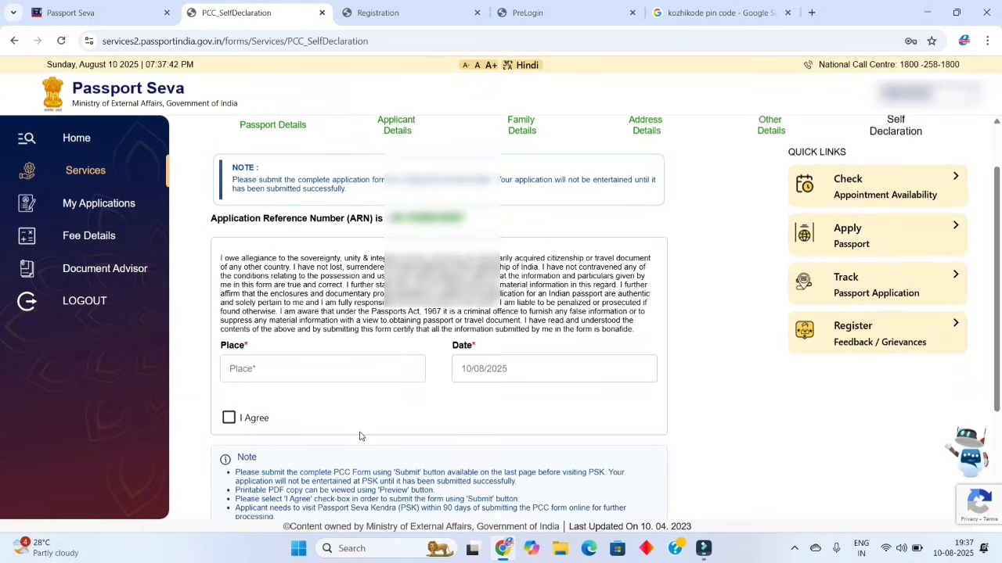
scroll(361, 436, down, 1)
scroll(359, 427, up, 1)
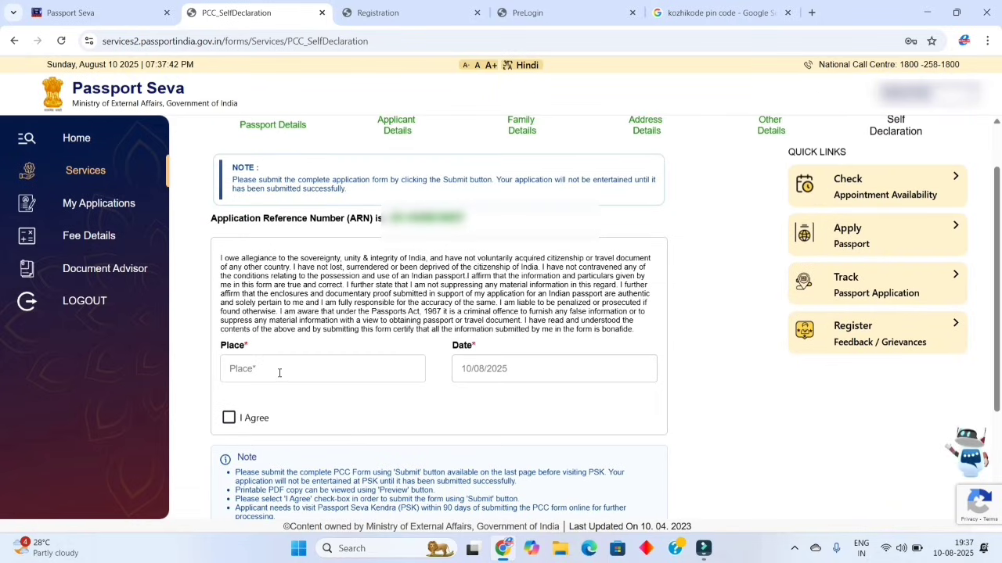
click(228, 418)
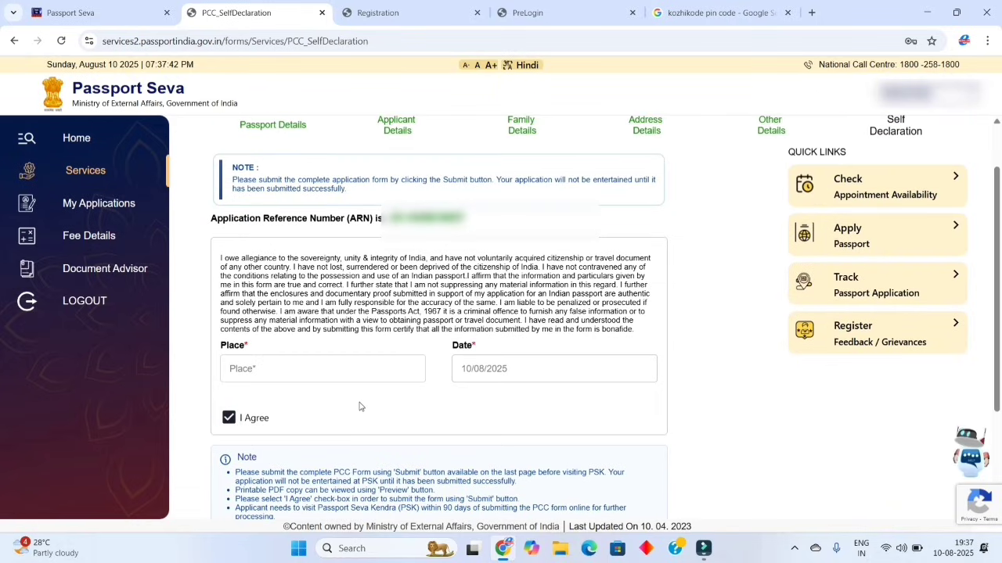
scroll(359, 407, down, 2)
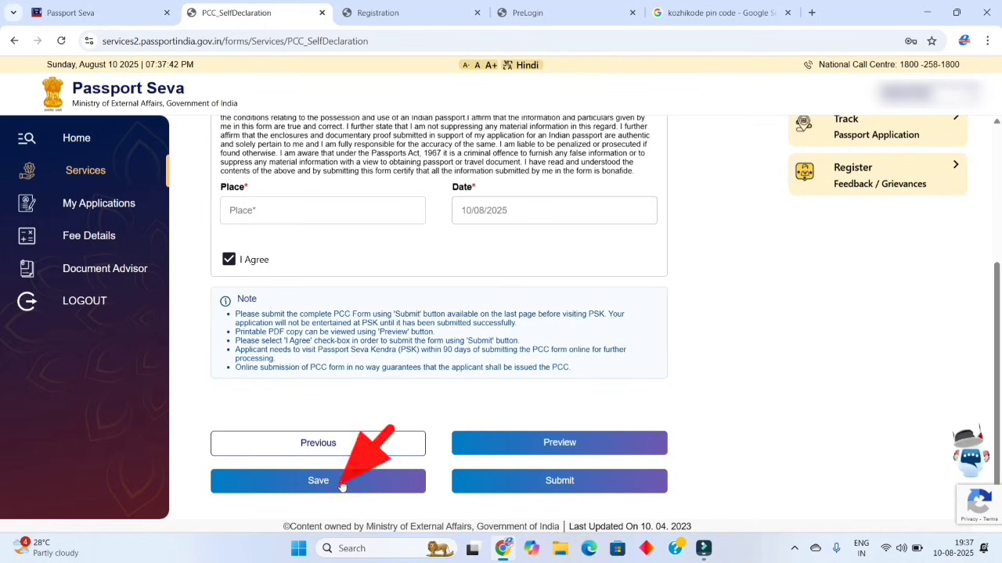
Enter VELIYAM as the place, save the form and submit the application
click(308, 206)
text(VELIYAM)
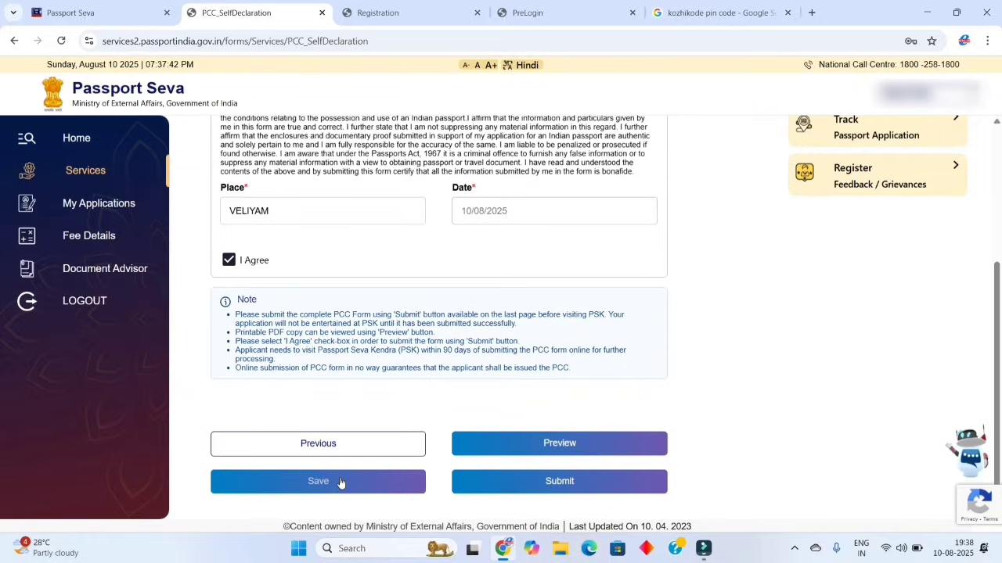
click(340, 482)
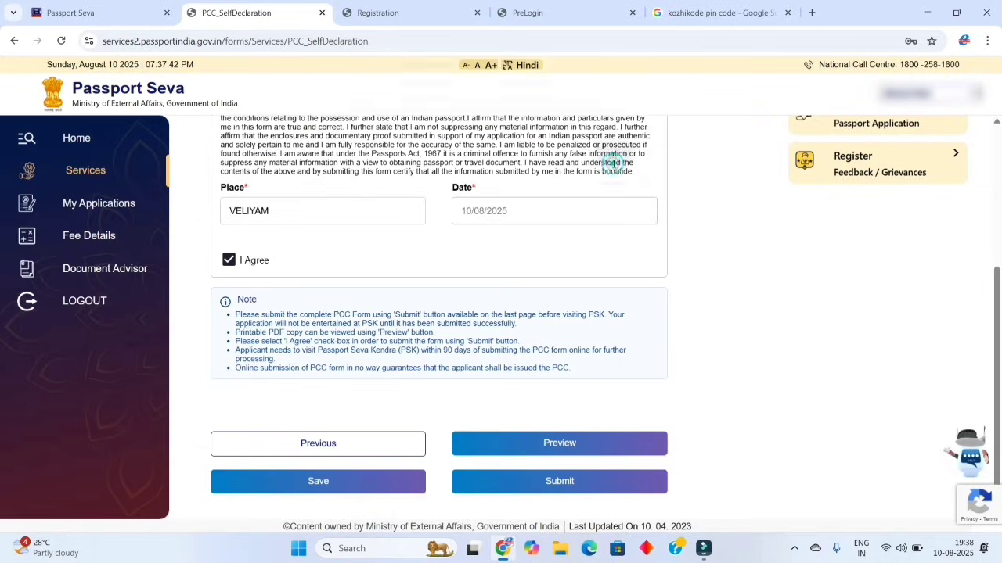
click(613, 165)
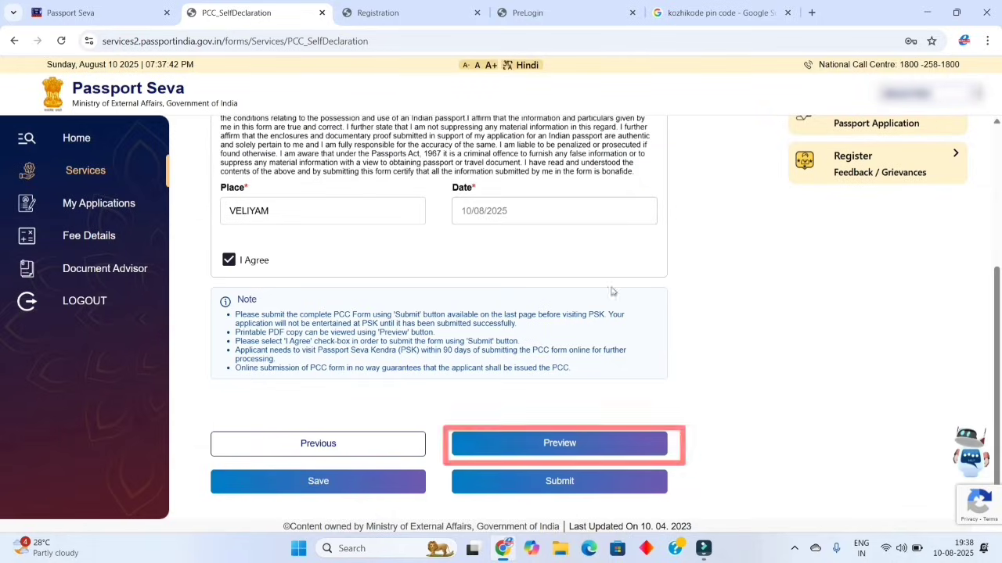
click(579, 481)
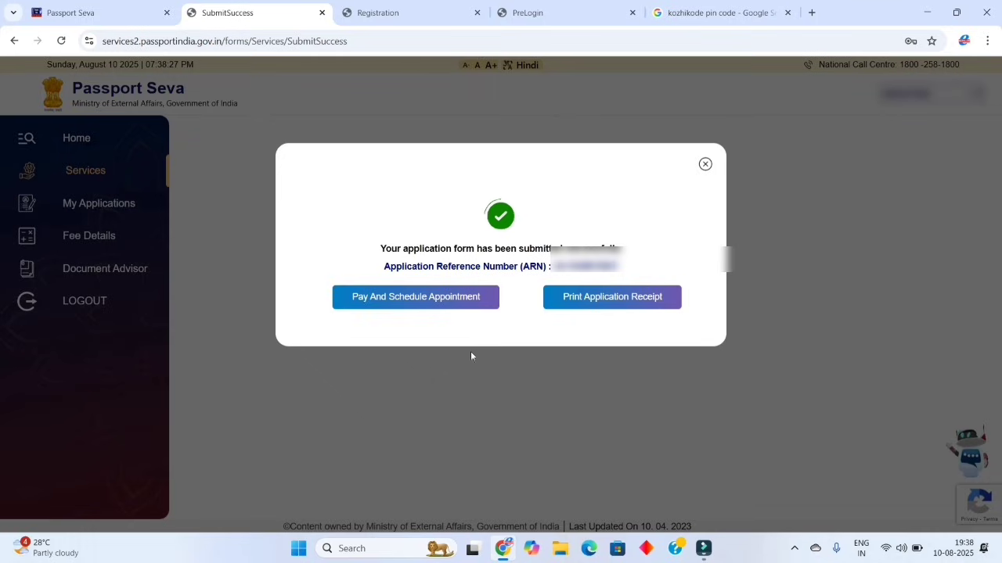
Choose Pay And Schedule Appointment on the submission-success dialog
click(440, 303)
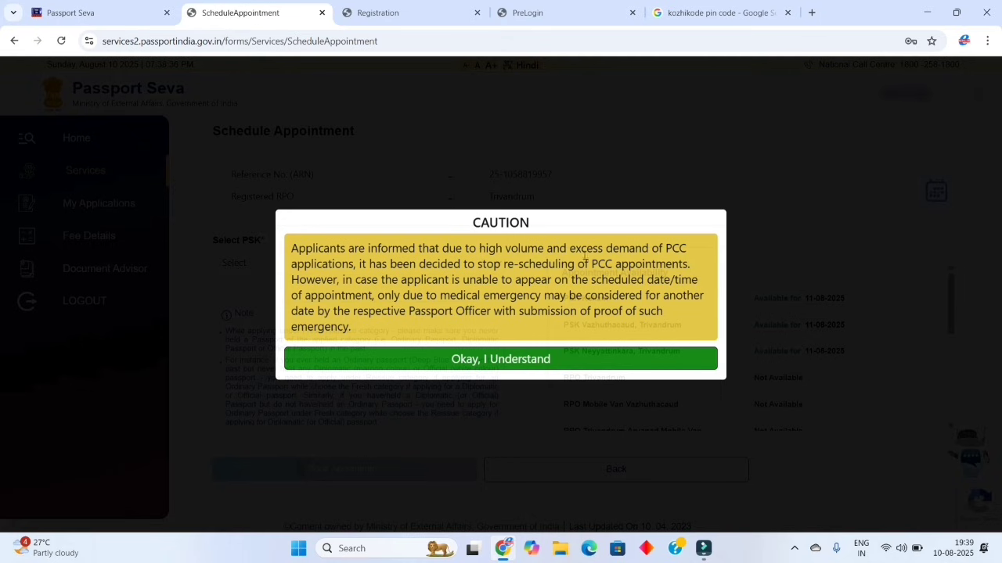
Acknowledge the rescheduling caution and choose PSK Kollam as the appointment centre
click(515, 361)
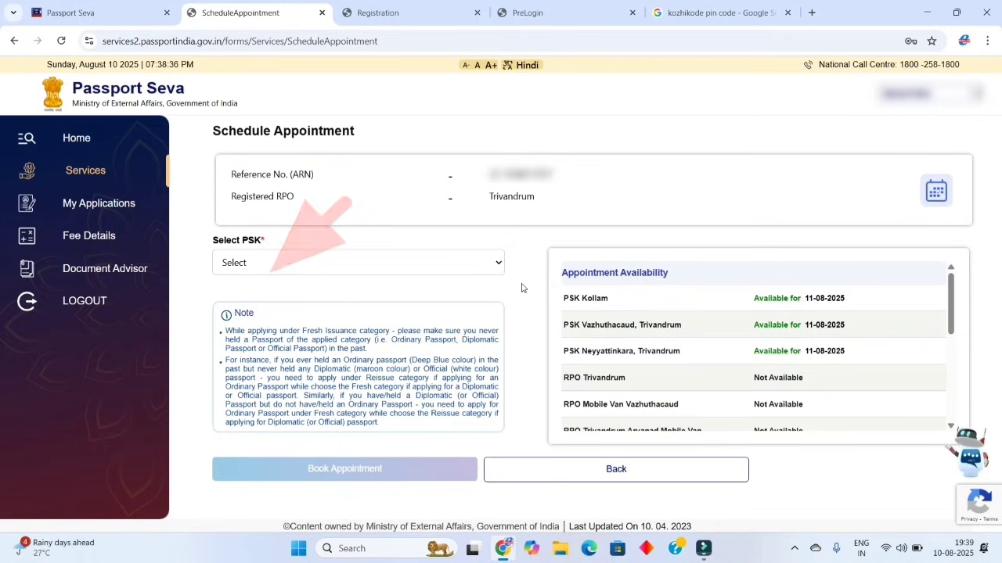
click(487, 266)
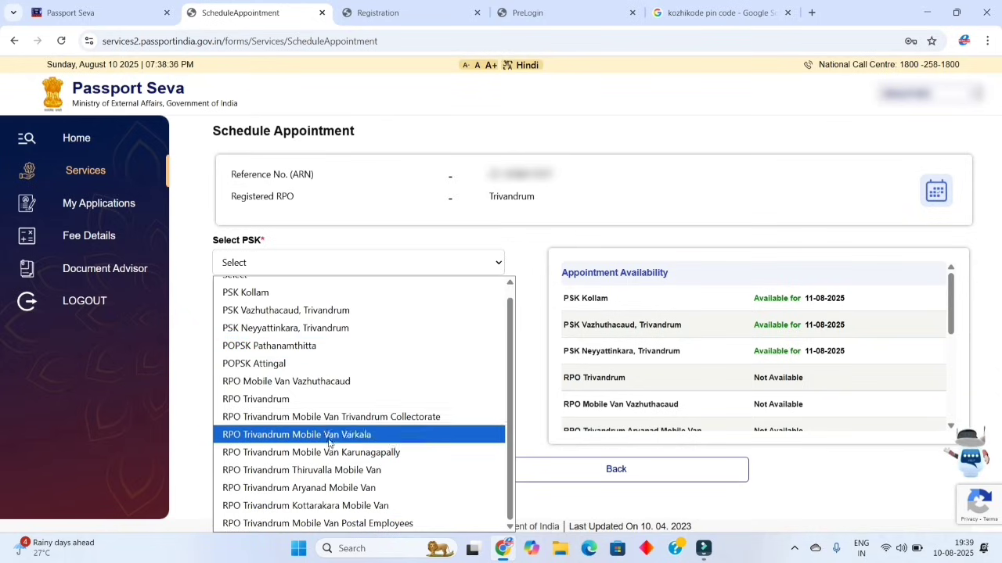
click(315, 298)
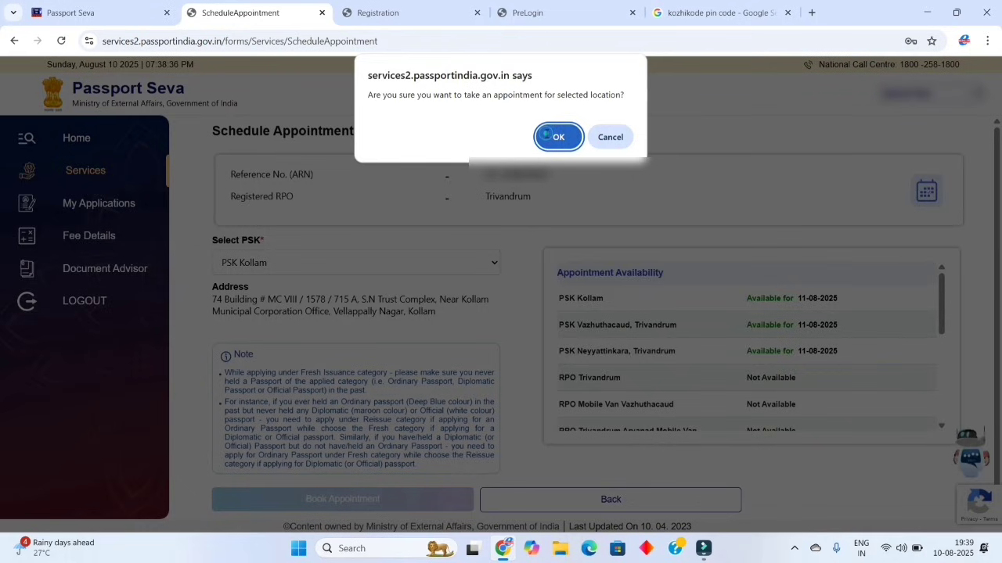
click(547, 134)
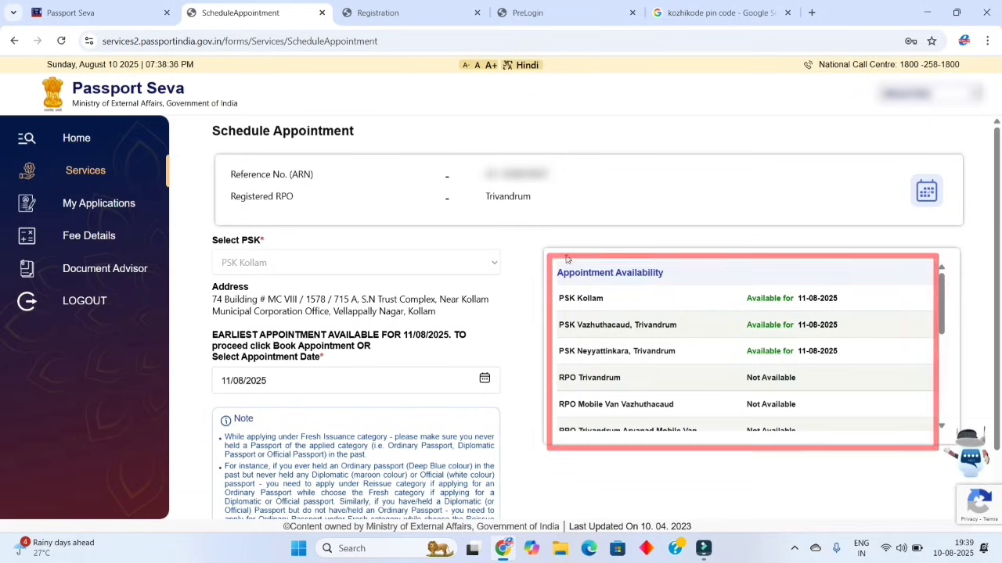
scroll(792, 338, down, 5)
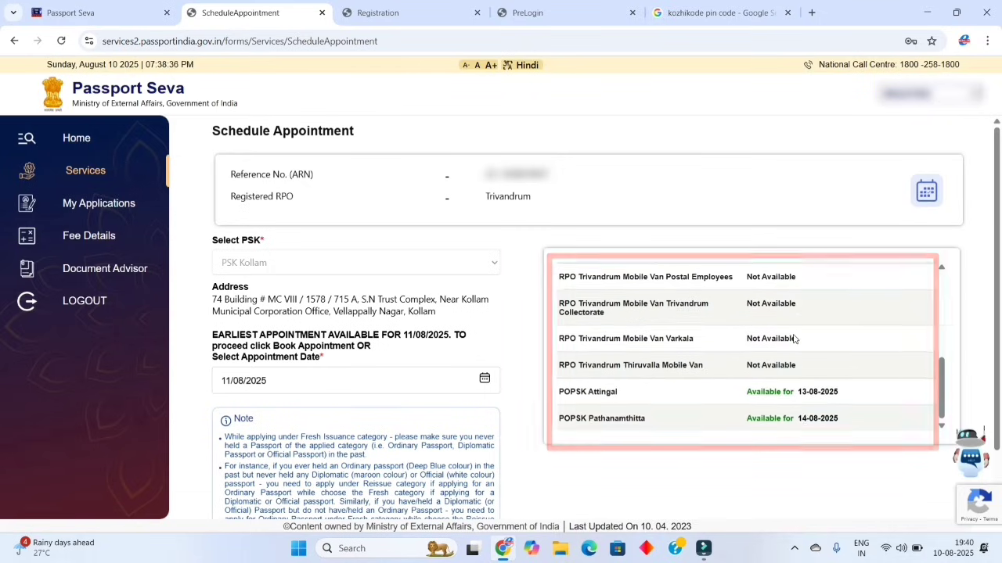
scroll(792, 339, up, 5)
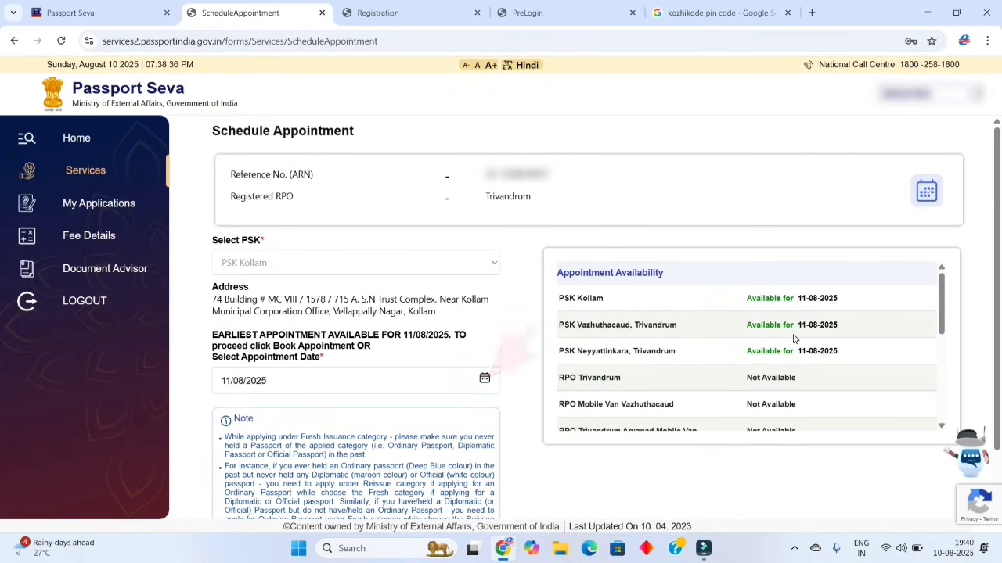
Set the appointment date to 18/08/2025 and proceed to Make Payment
click(483, 380)
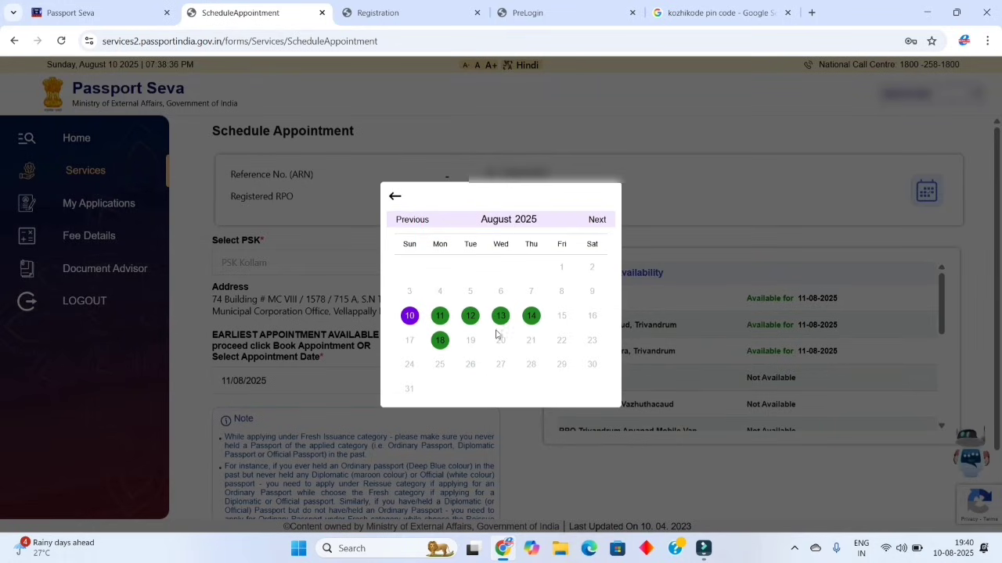
click(440, 340)
scroll(441, 369, down, 2)
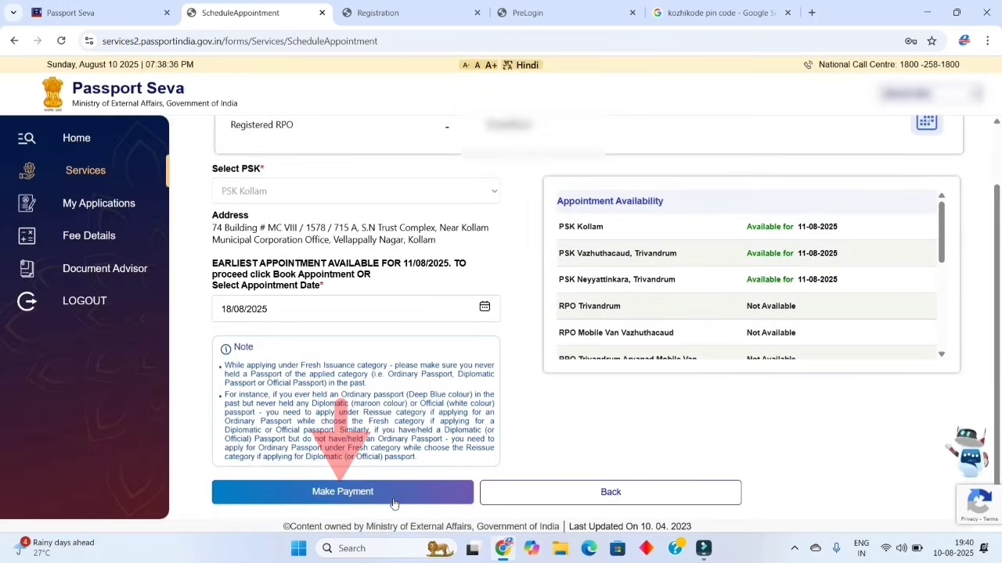
click(394, 503)
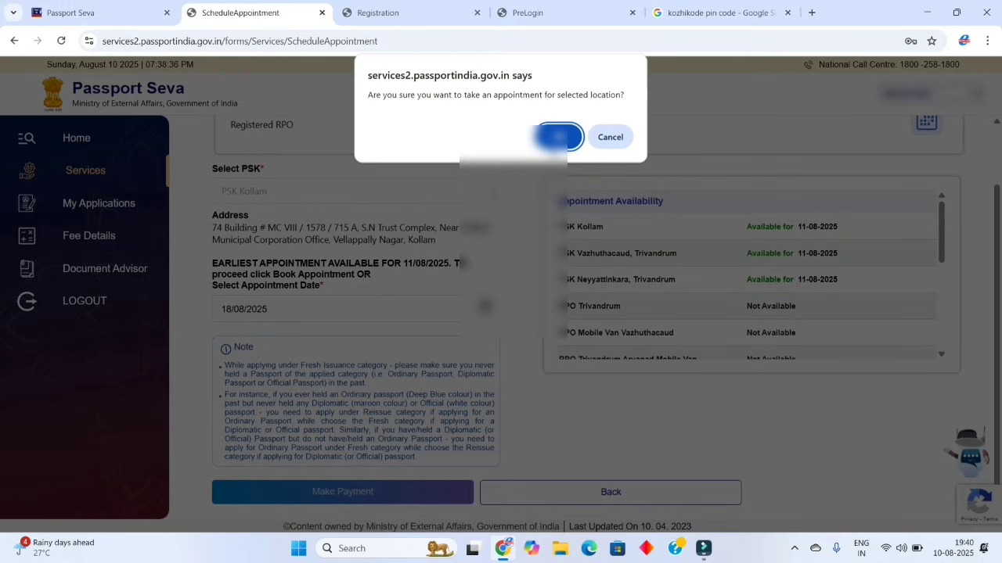
Confirm the PSK Kollam appointment location and start the fee payment with Pay Now
click(558, 137)
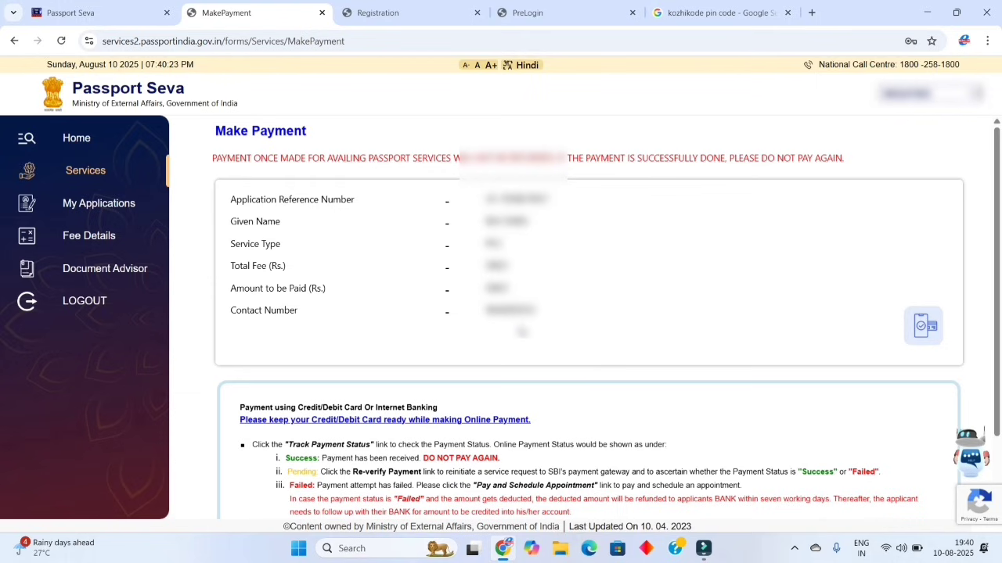
scroll(523, 332, down, 3)
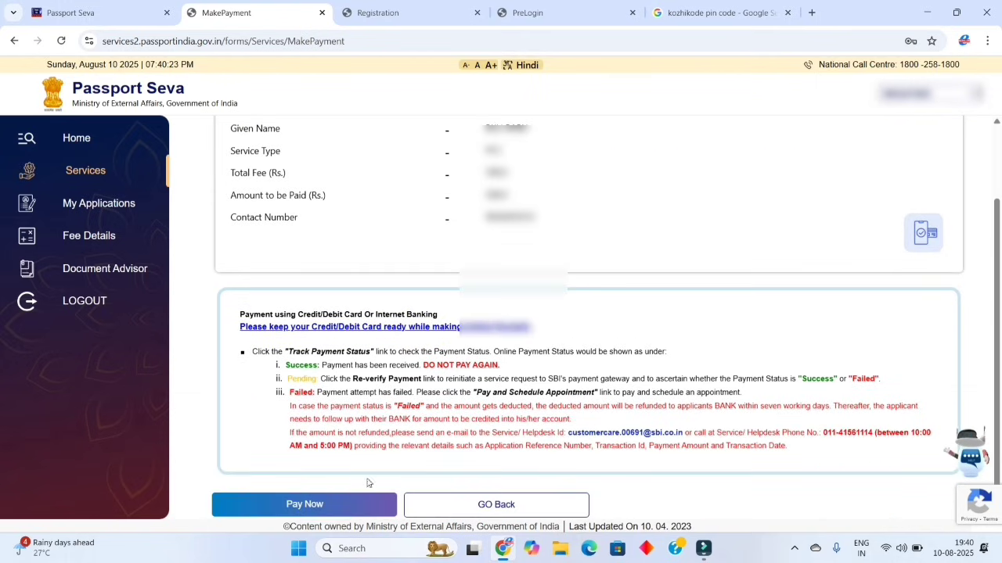
click(303, 508)
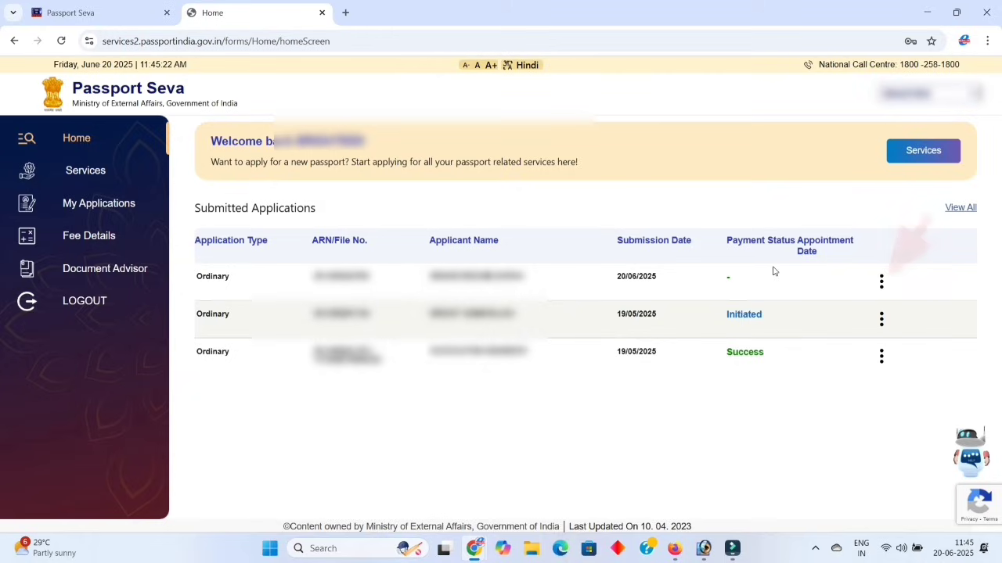
View the newest application's details and check its payment status, dismissing the unavailable alert
click(881, 280)
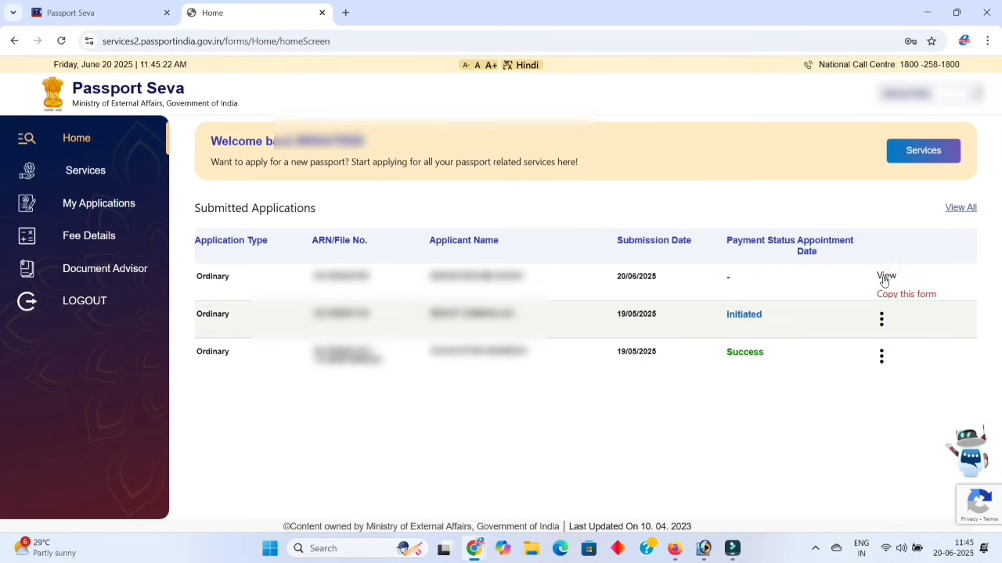
click(885, 277)
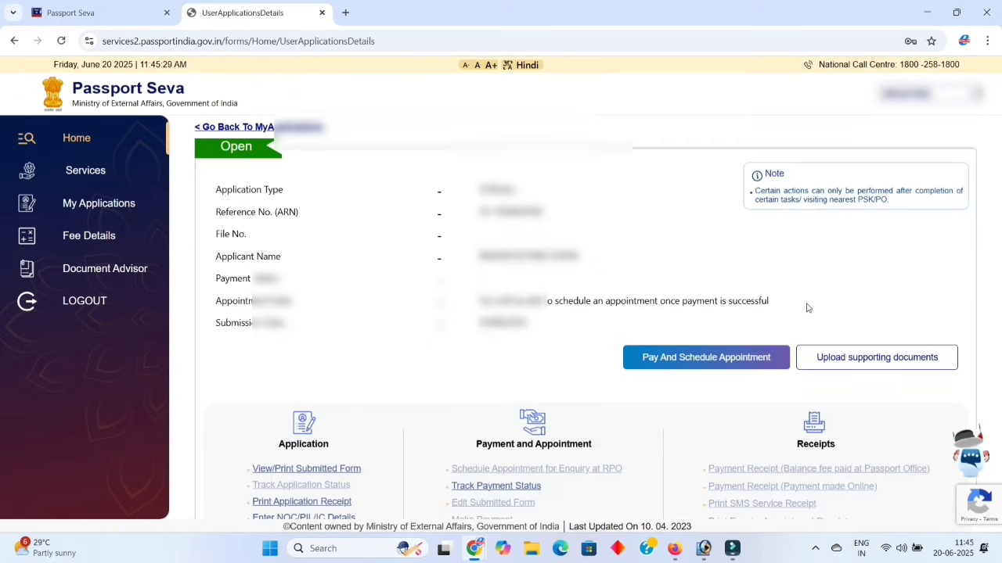
scroll(765, 333, down, 1)
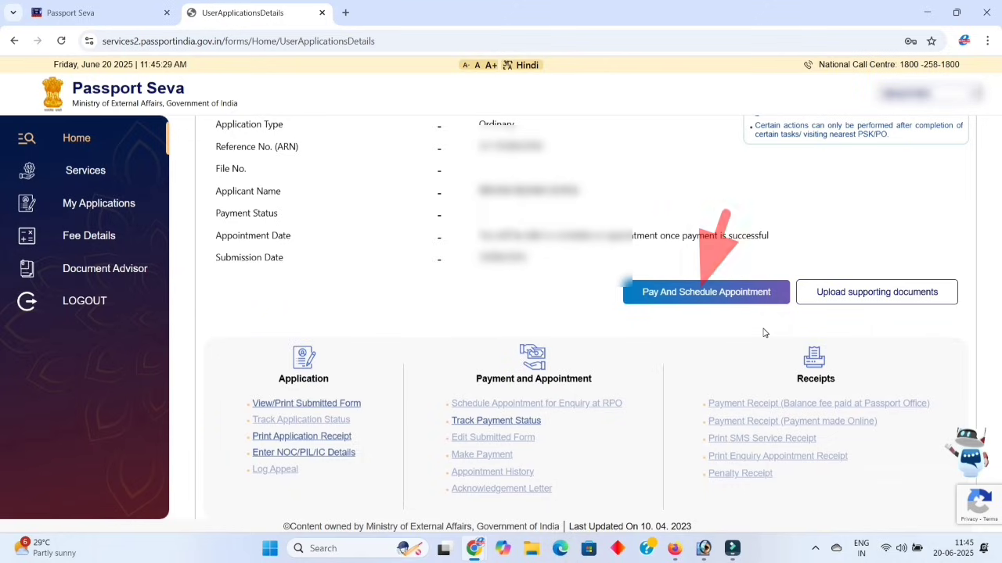
scroll(755, 335, down, 1)
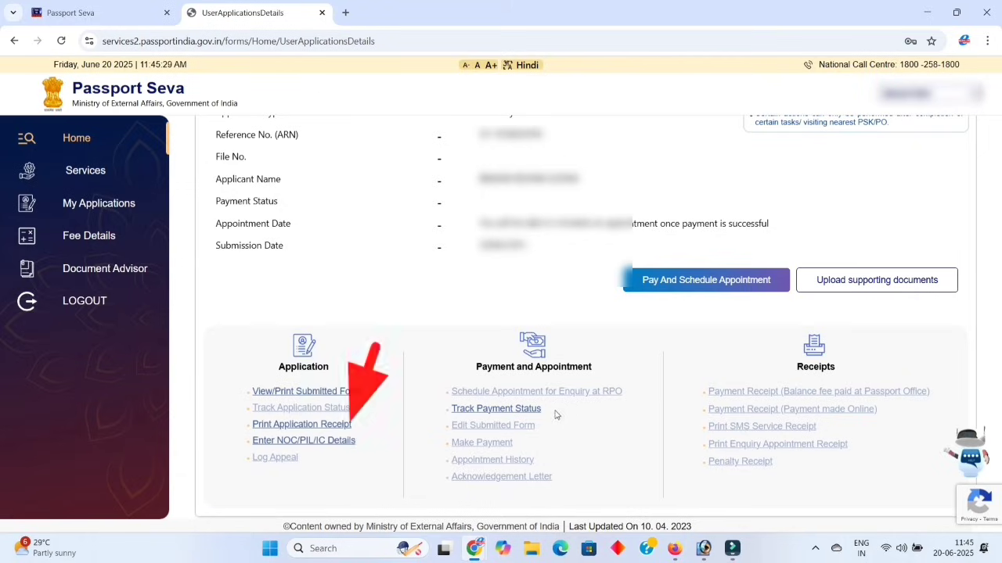
click(515, 410)
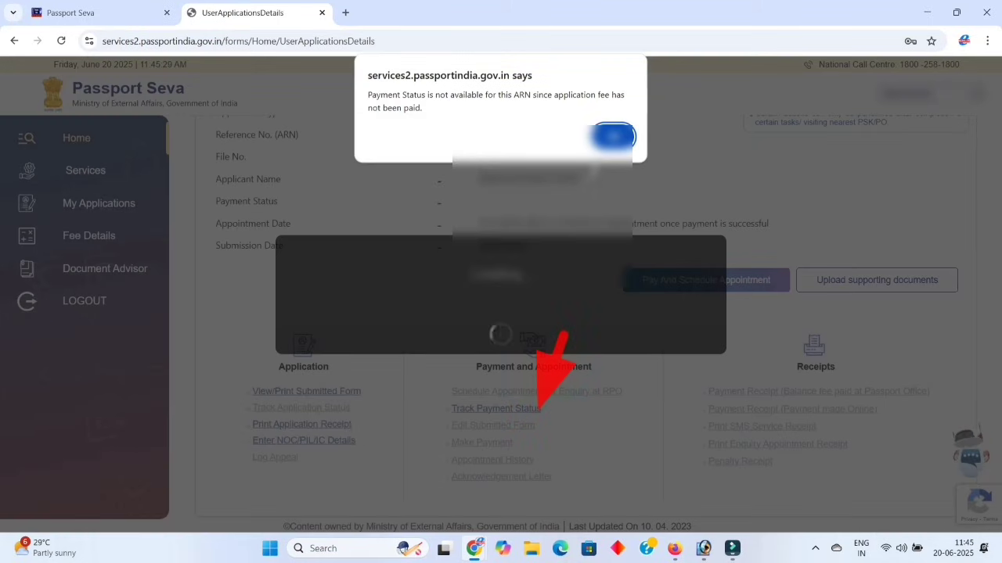
key(Return)
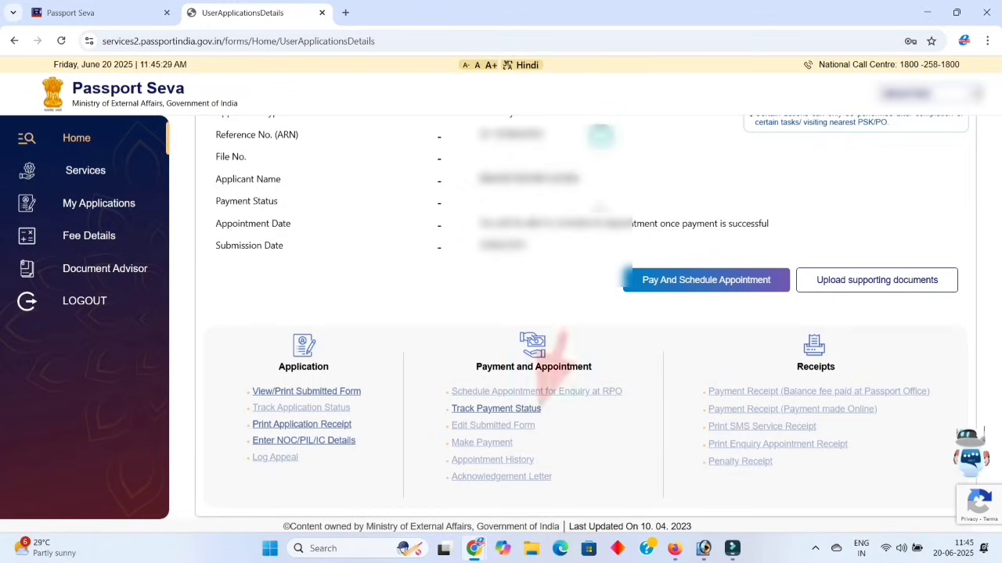
Pick an appointment date at PSK Kollam and proceed to the SBI ePay Lite fee payment
click(672, 280)
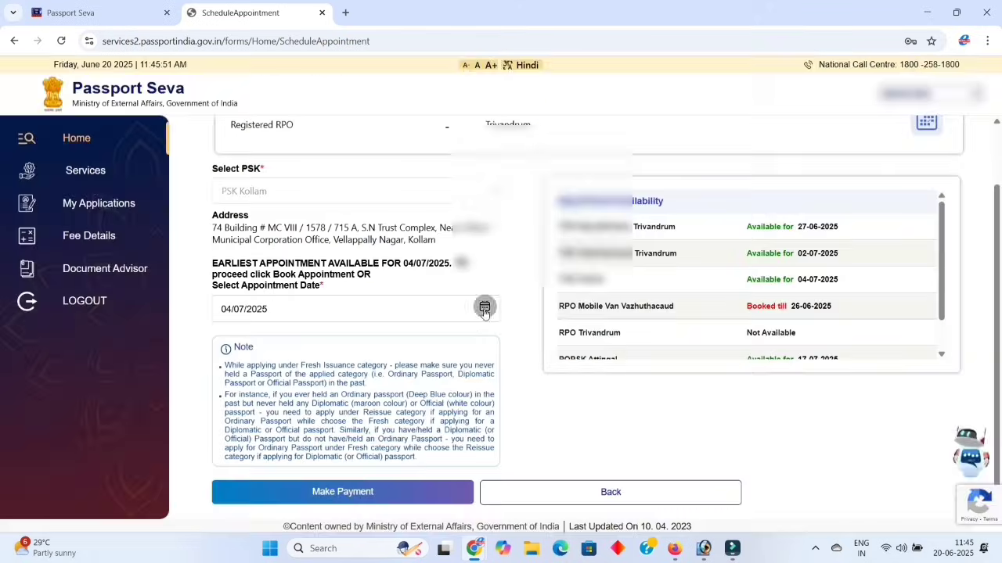
click(485, 307)
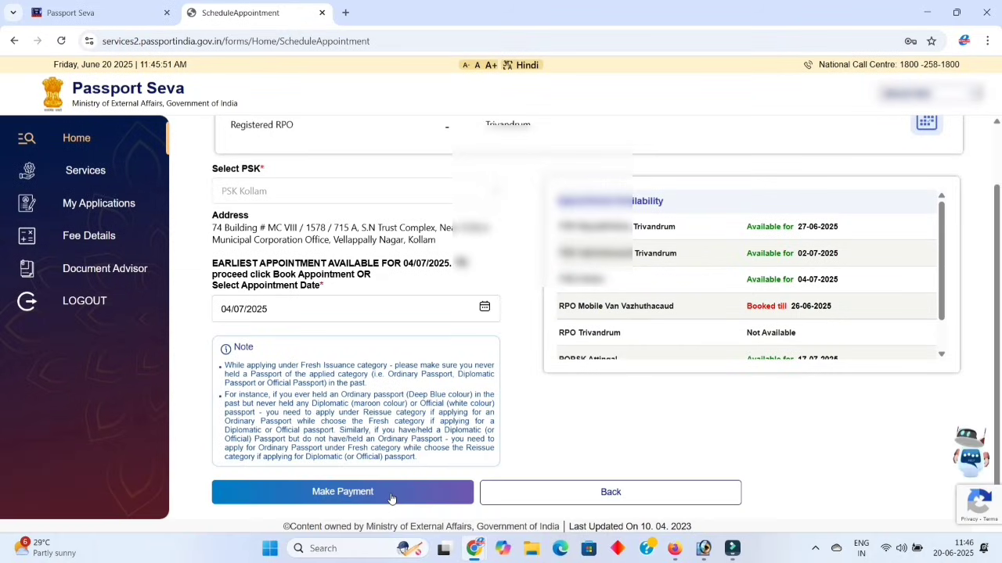
click(392, 493)
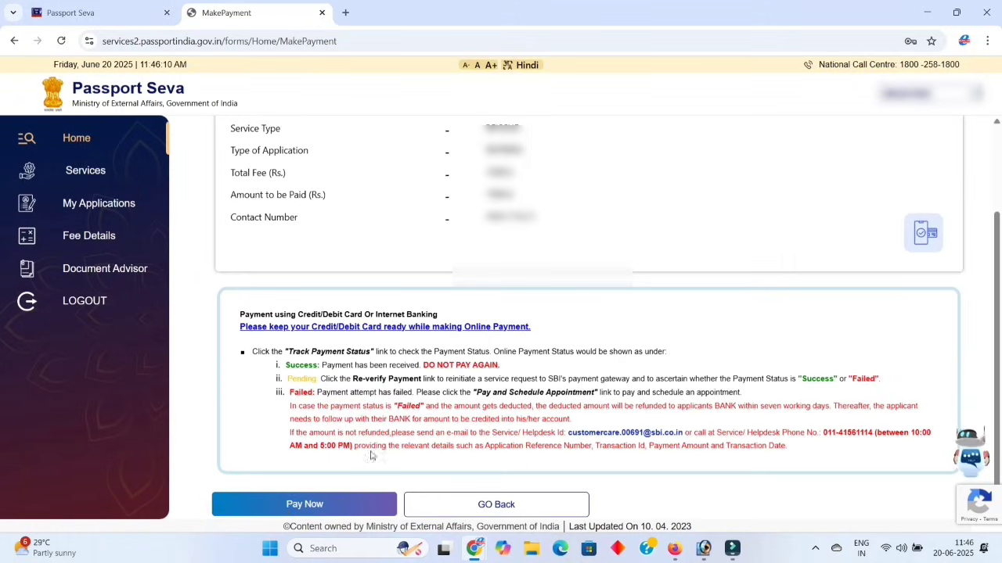
click(347, 505)
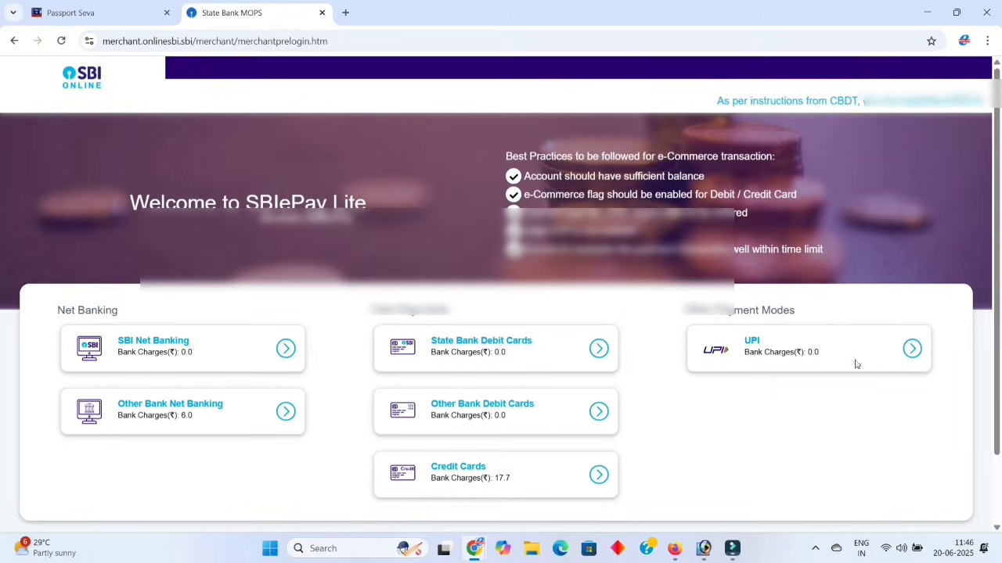
Pay the One Thousand Five Hundred Rupees fee by UPI QR code and acknowledge the success message
click(913, 350)
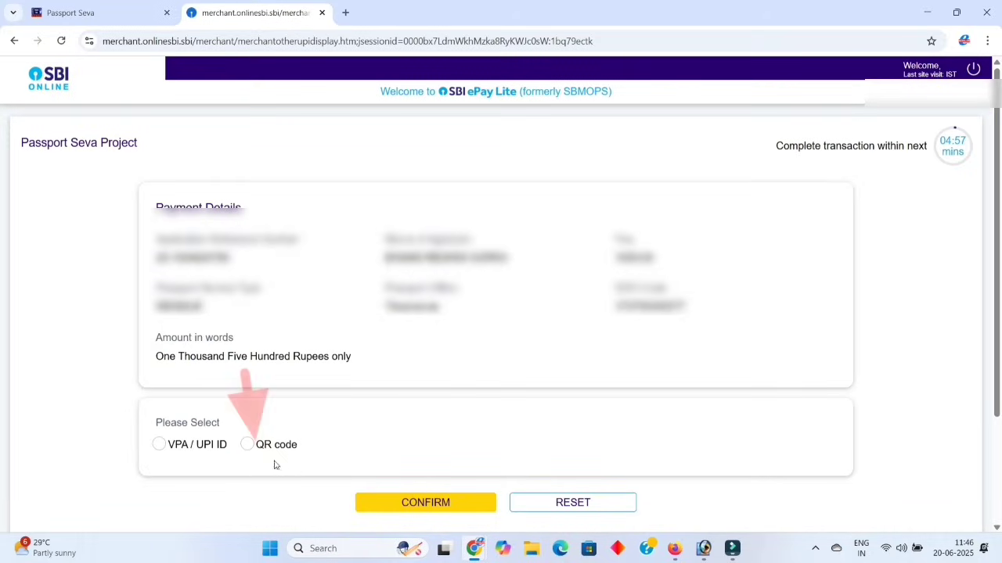
click(247, 448)
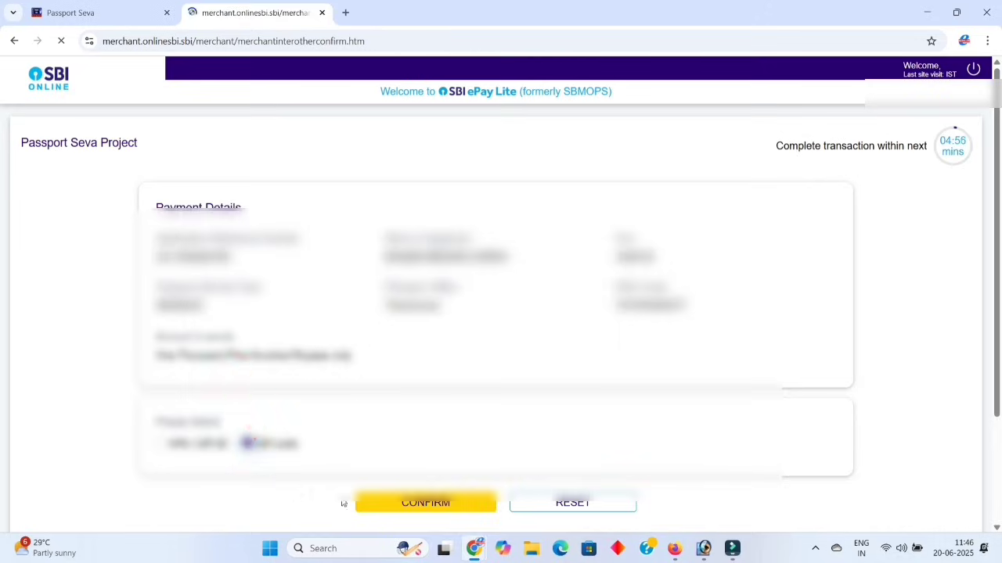
click(384, 504)
scroll(385, 474, down, 2)
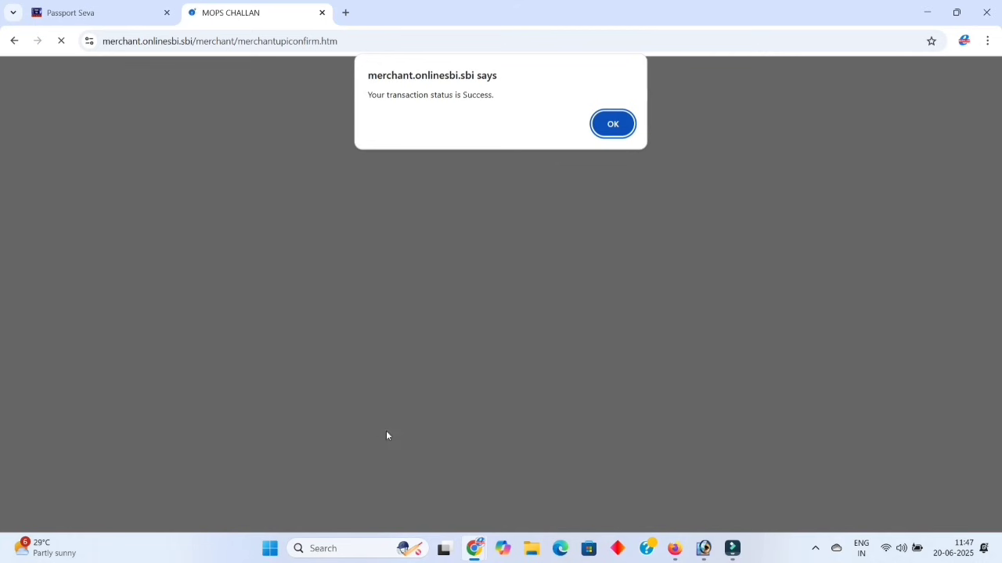
click(629, 126)
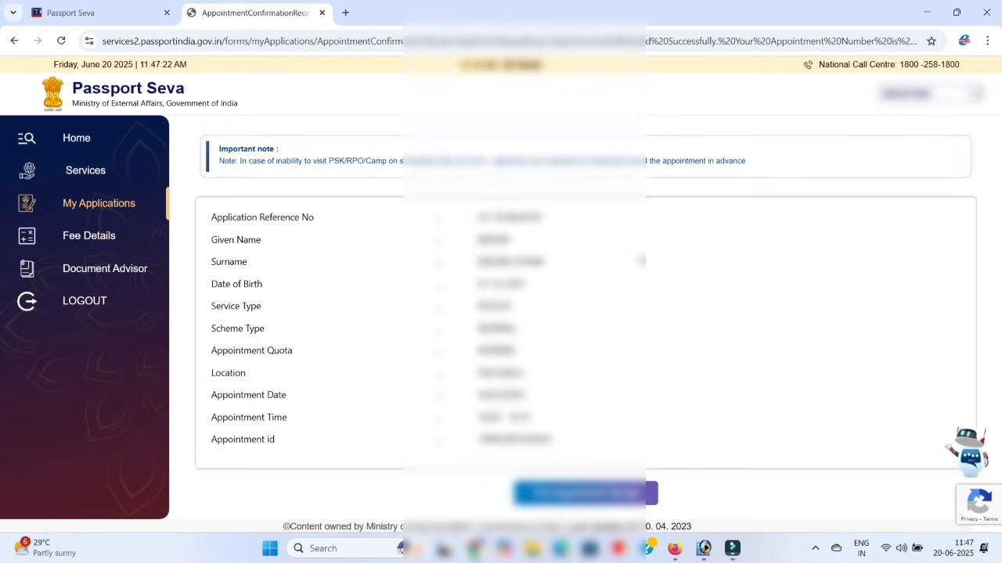
Open the printable appointment receipt in its own tab via Print Application Receipt
click(622, 495)
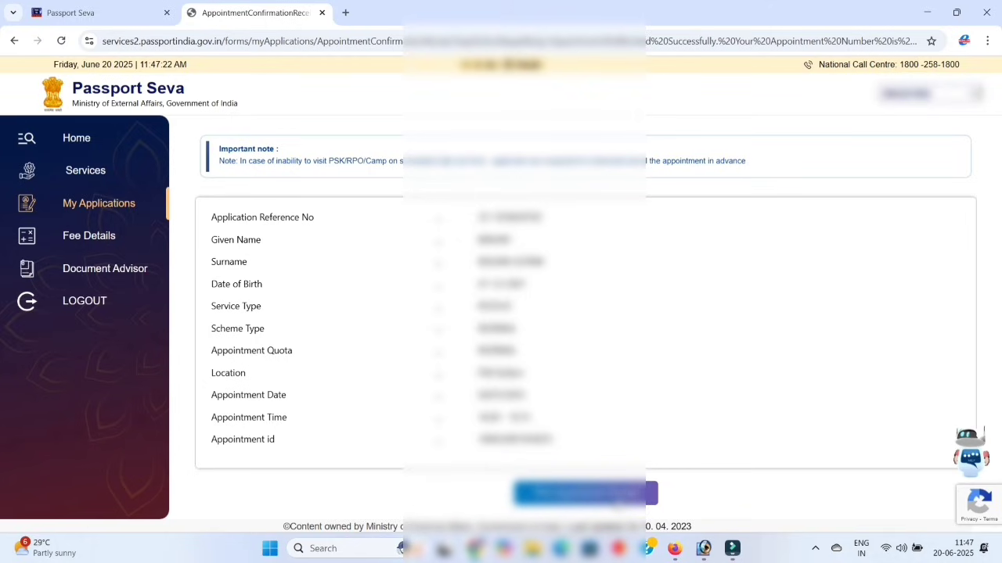
scroll(626, 452, down, 3)
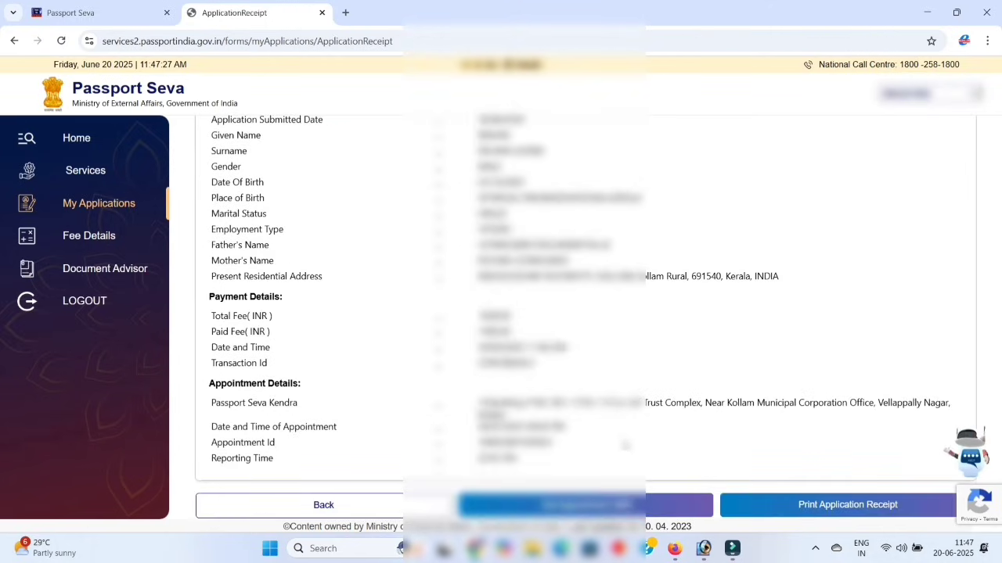
click(765, 517)
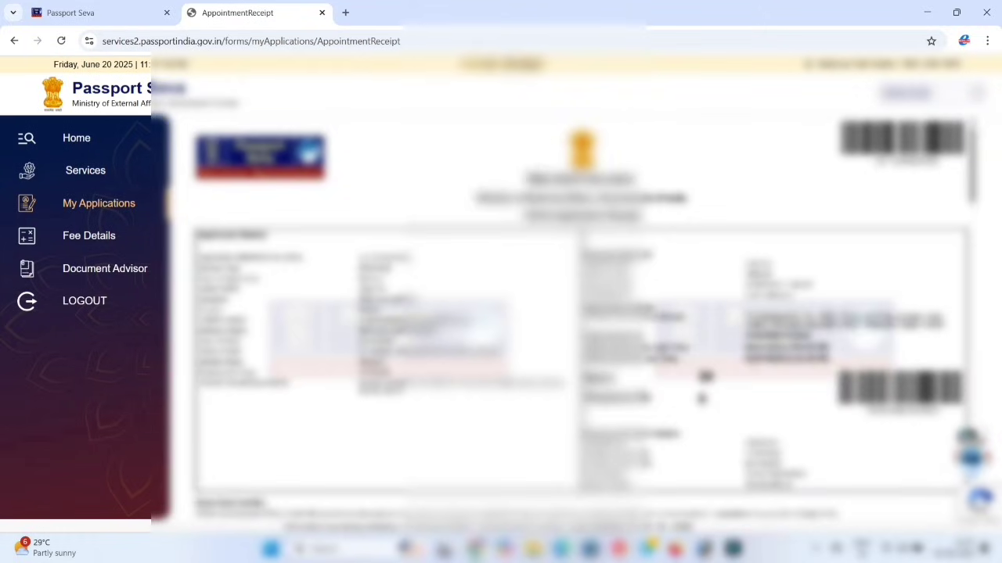
scroll(799, 339, down, 10)
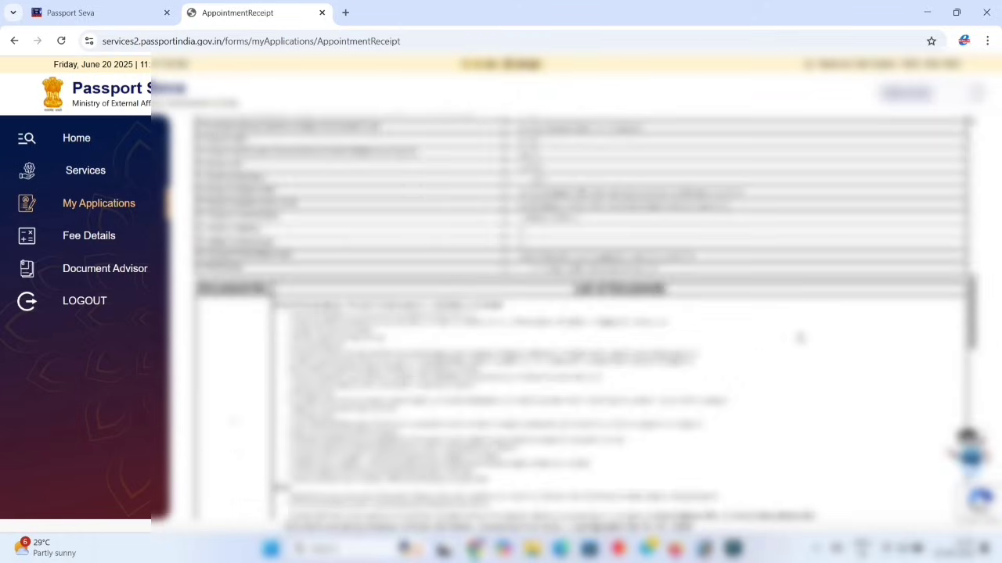
scroll(799, 338, down, 10)
scroll(799, 342, up, 3)
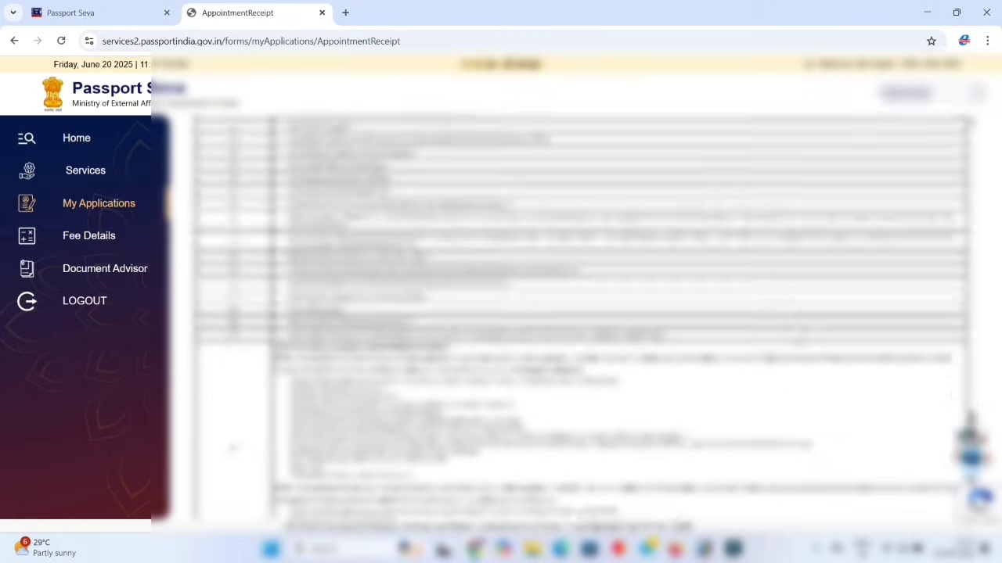
scroll(799, 341, down, 3)
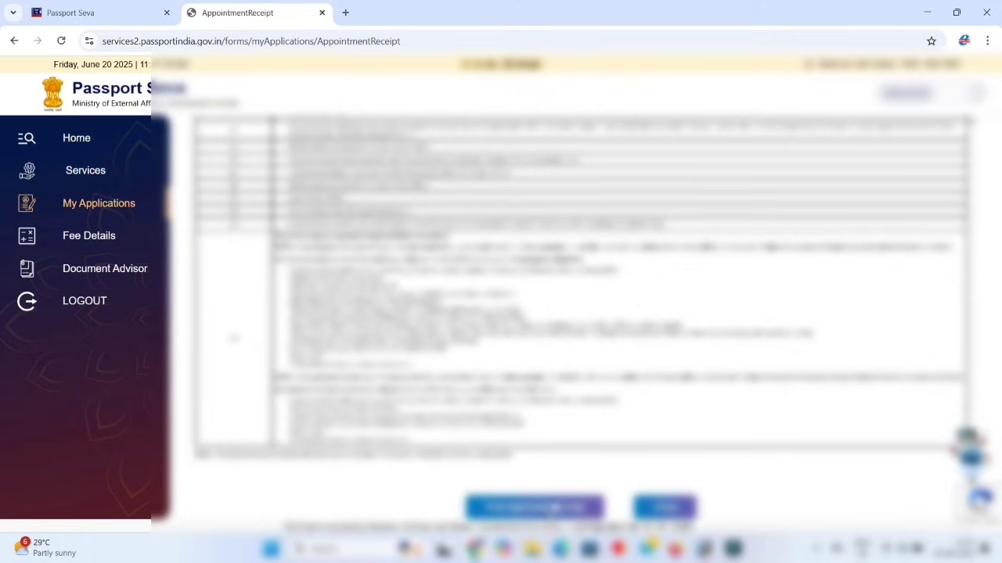
Start printing the receipt and select the third option as the print destination
click(550, 509)
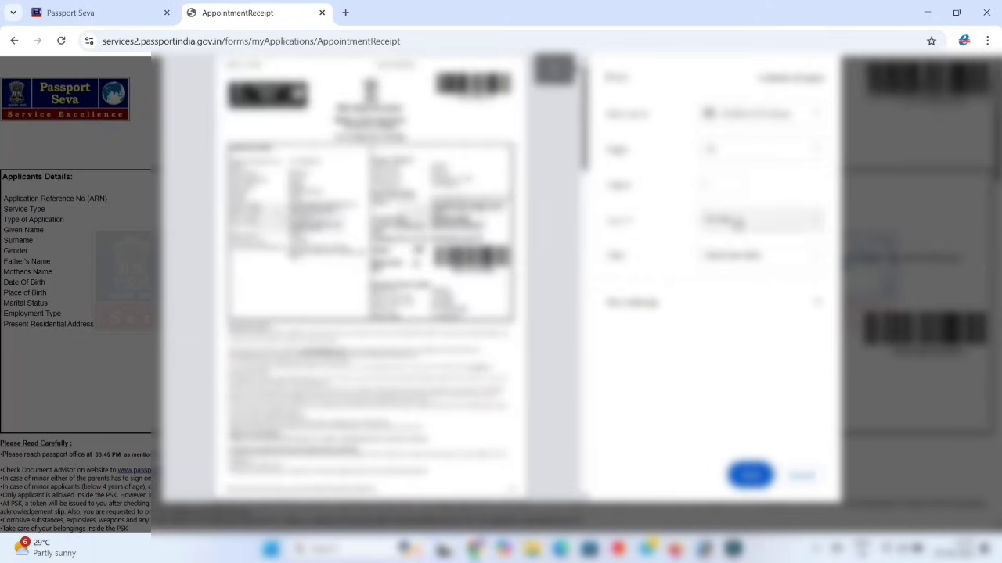
click(769, 114)
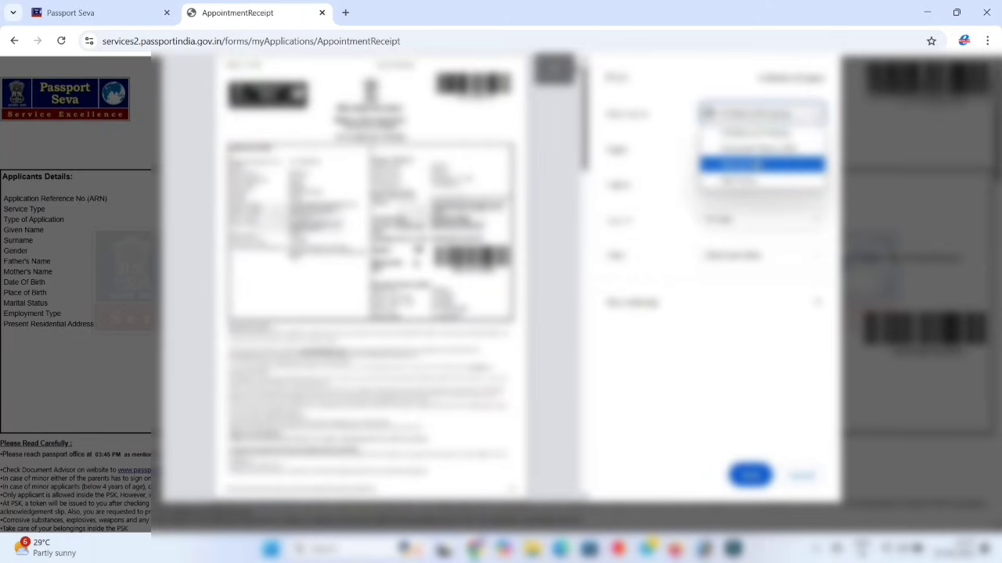
click(755, 165)
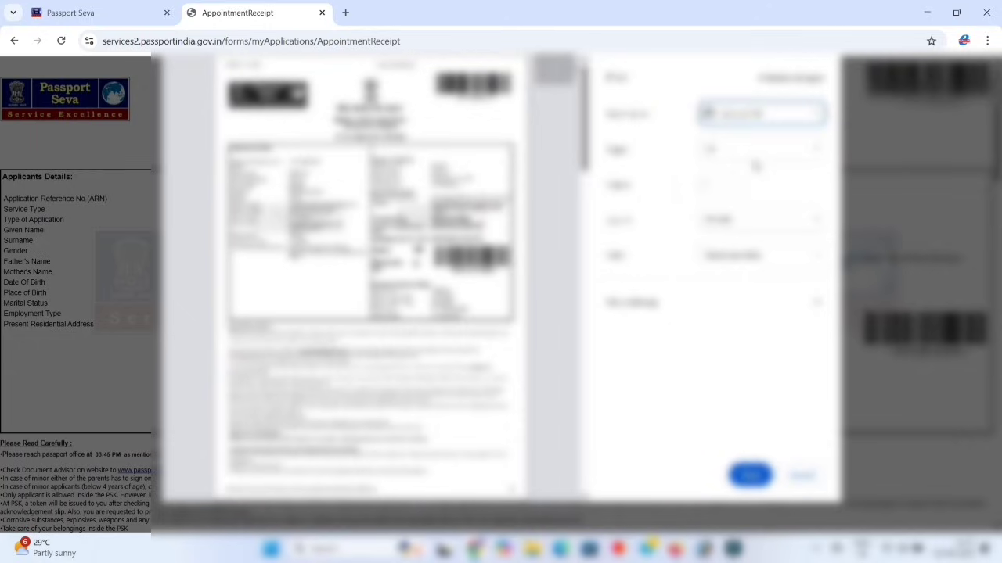